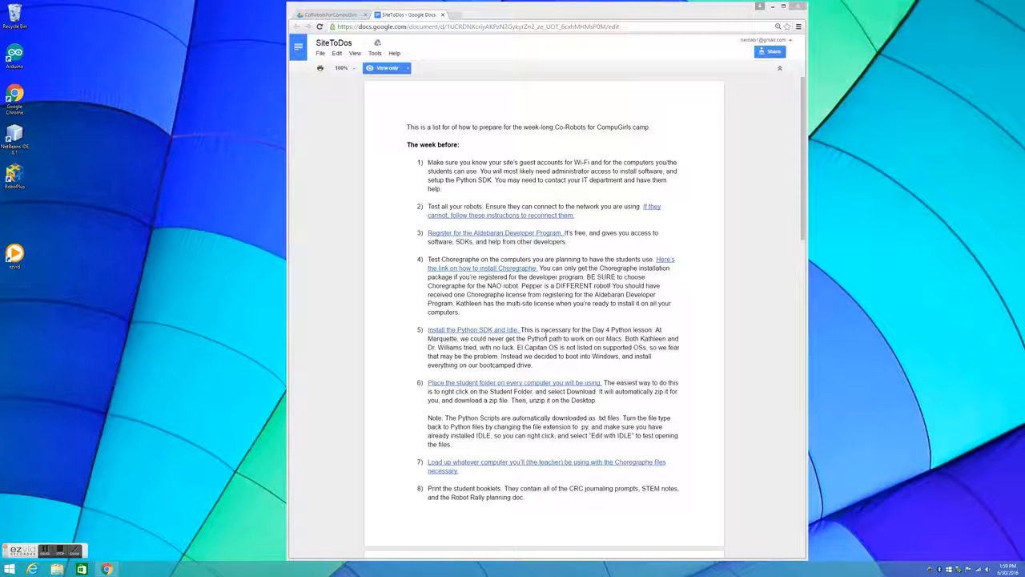
- Follow the "Install the Python SDK and Idle" link to the install guide and download Python 2.7.12 from the Windows installer page
{"action": "right_click", "coordinate": [486, 332]}
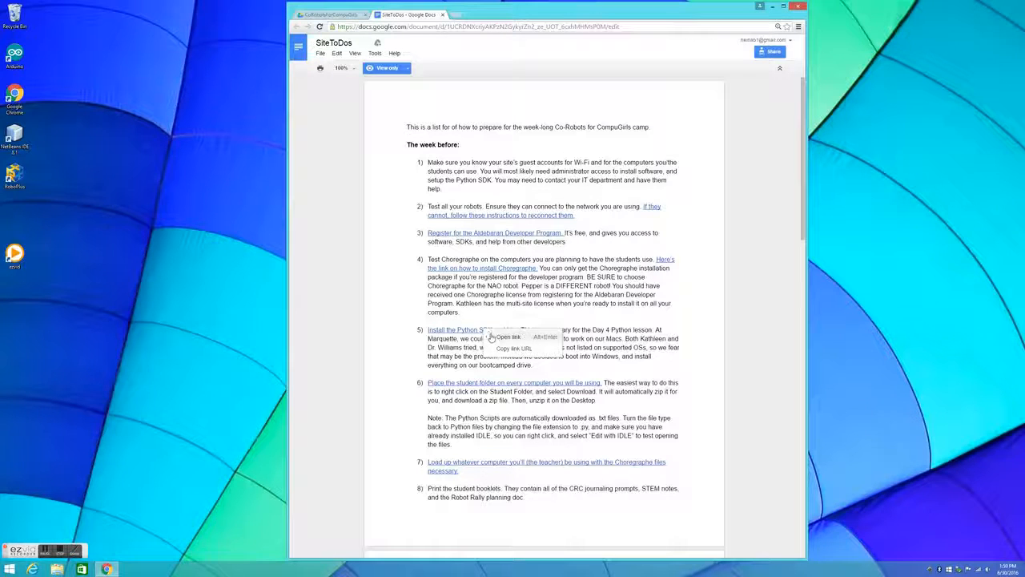
{"action": "left_click", "coordinate": [504, 337]}
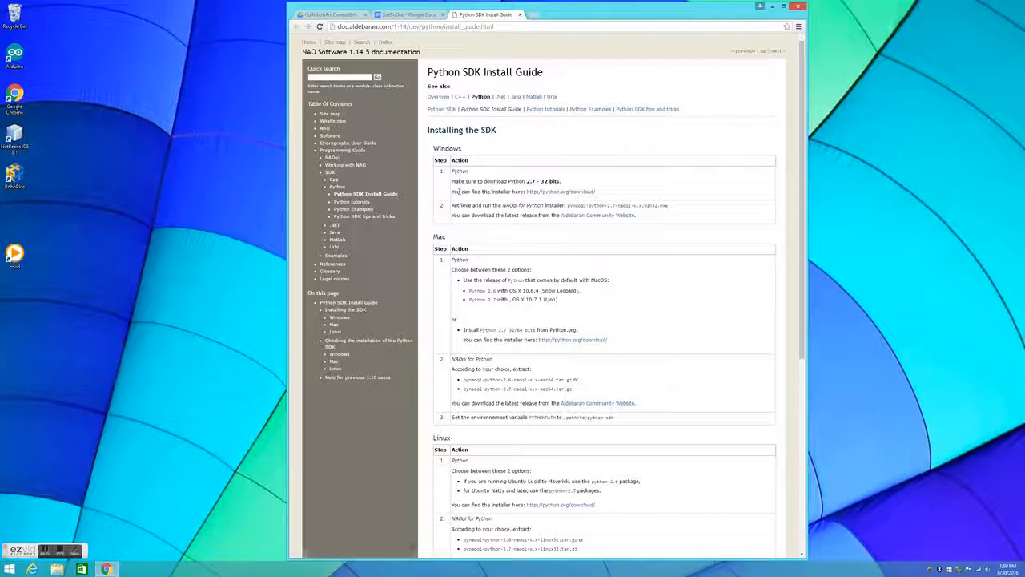
{"action": "left_click", "coordinate": [542, 194]}
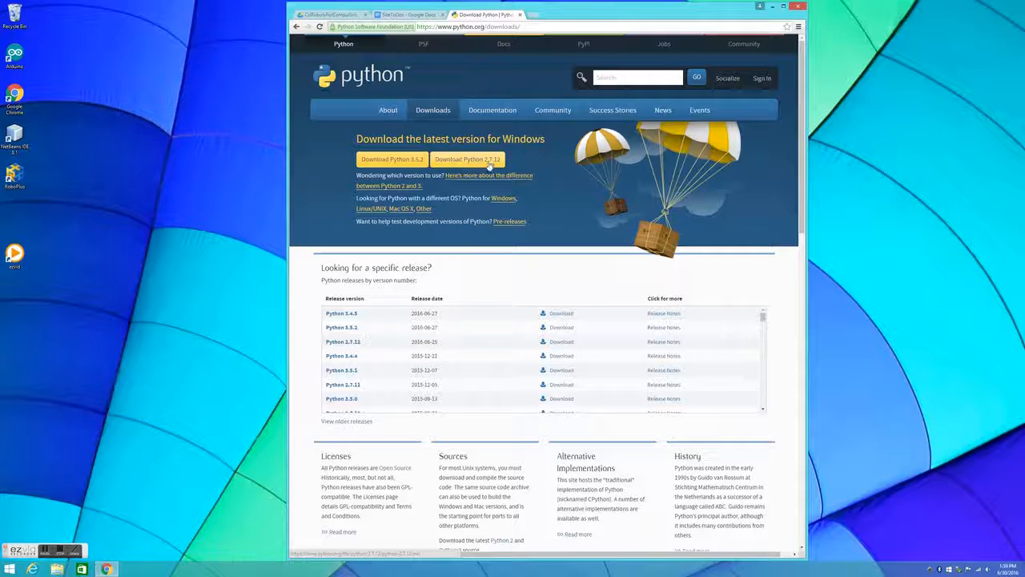
{"action": "left_click", "coordinate": [482, 163]}
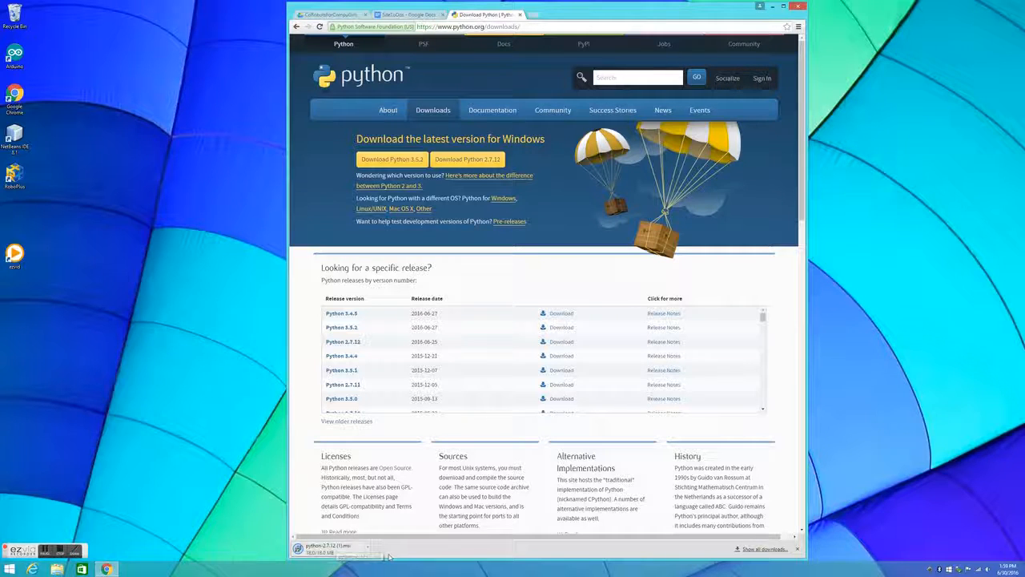
- Install Python 2.7.12 for all users in C:\Python27\ with the default features, overwriting the existing files
{"action": "left_click", "coordinate": [369, 549]}
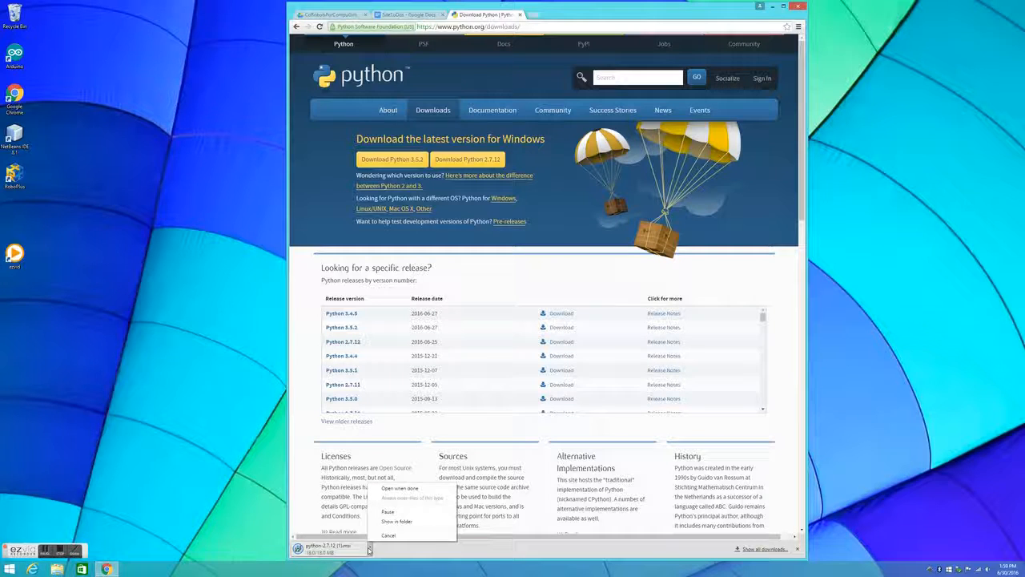
{"action": "left_click", "coordinate": [397, 488]}
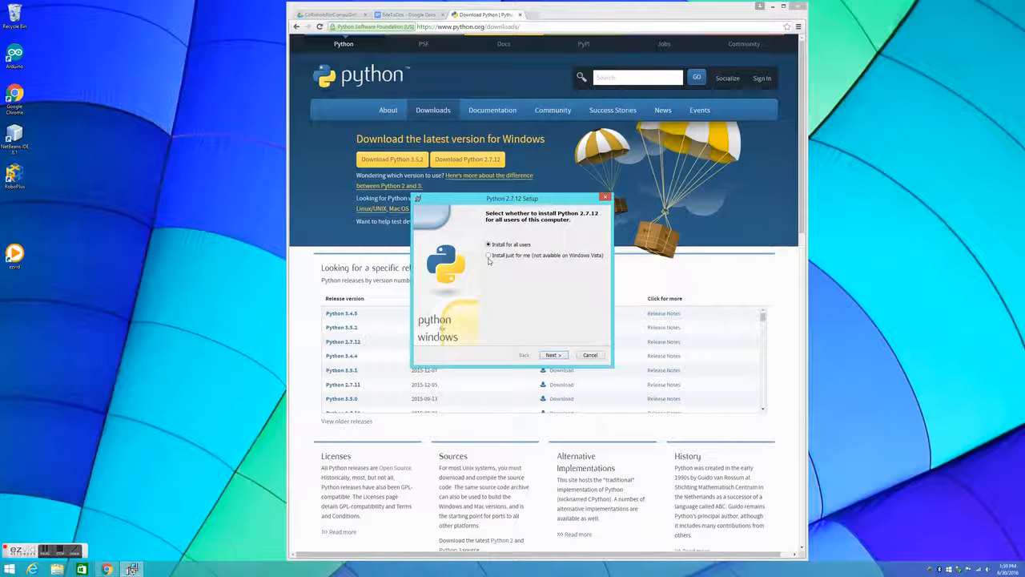
{"action": "left_click", "coordinate": [552, 355]}
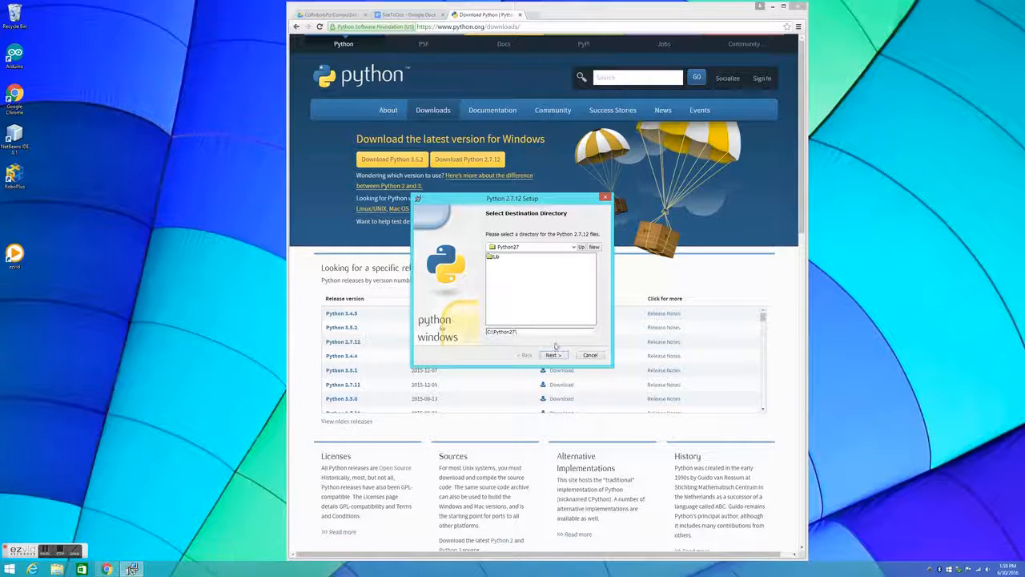
{"action": "left_click", "coordinate": [558, 356]}
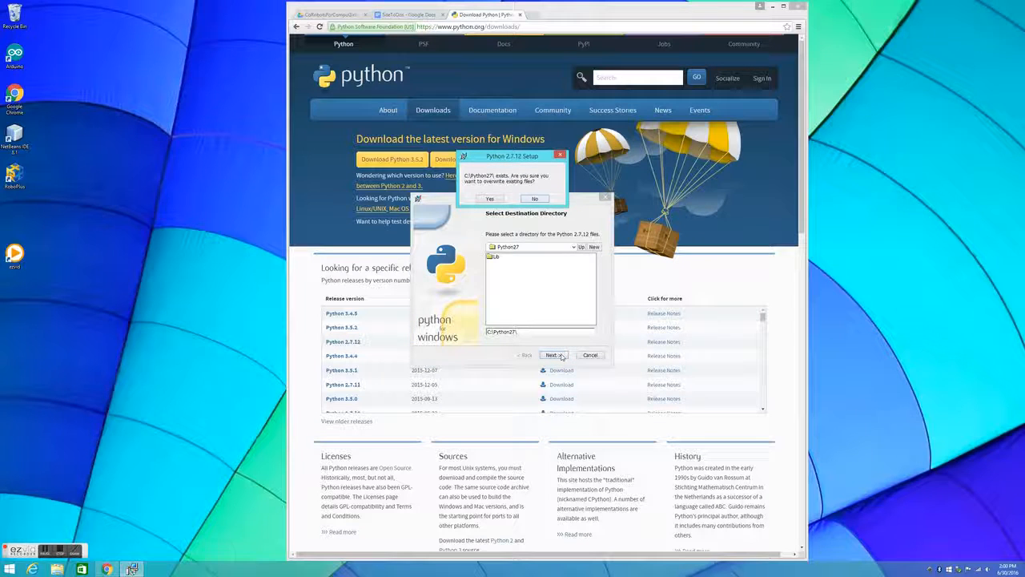
{"action": "left_click", "coordinate": [489, 199]}
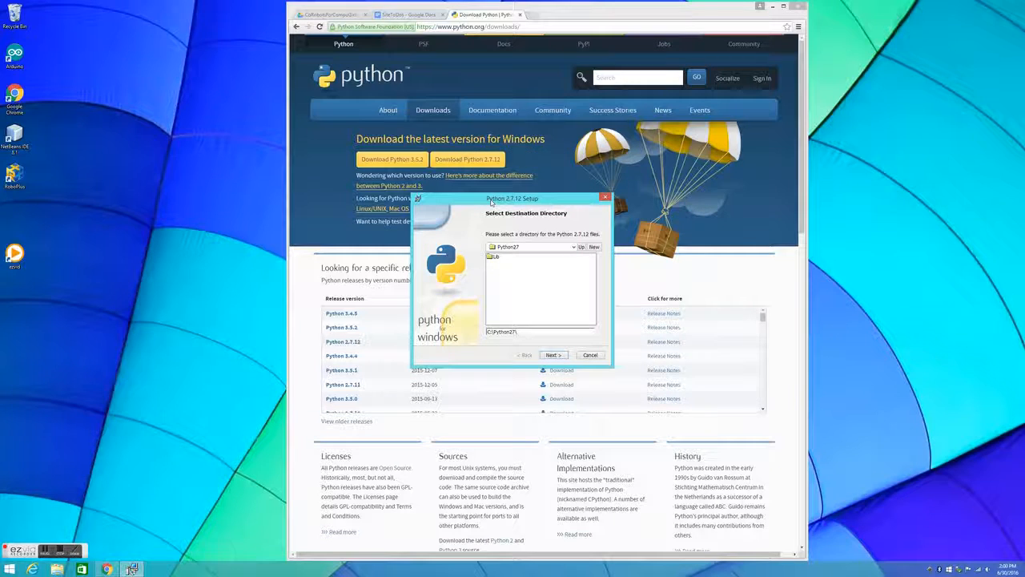
{"action": "left_click", "coordinate": [551, 354]}
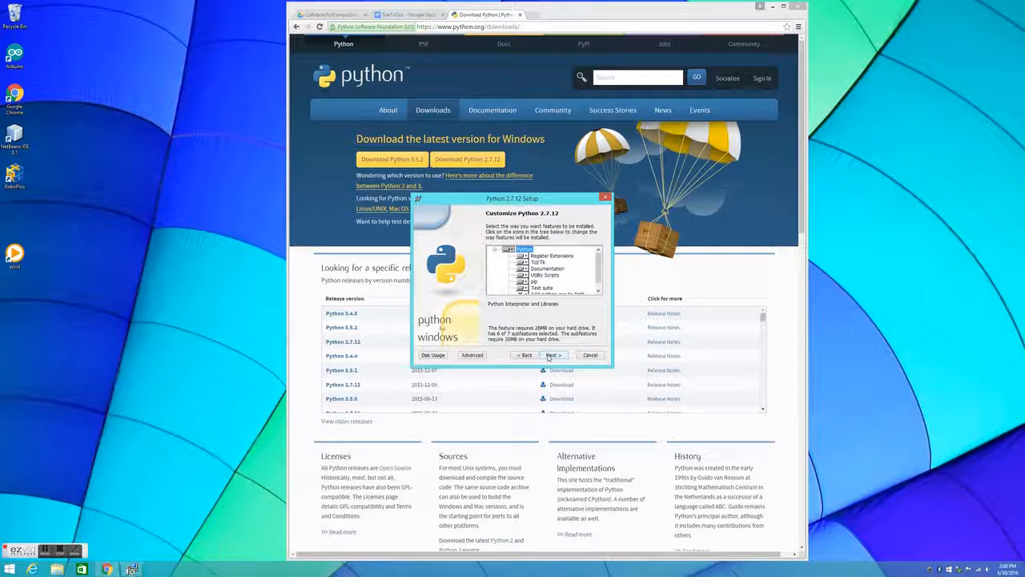
{"action": "left_click", "coordinate": [551, 355]}
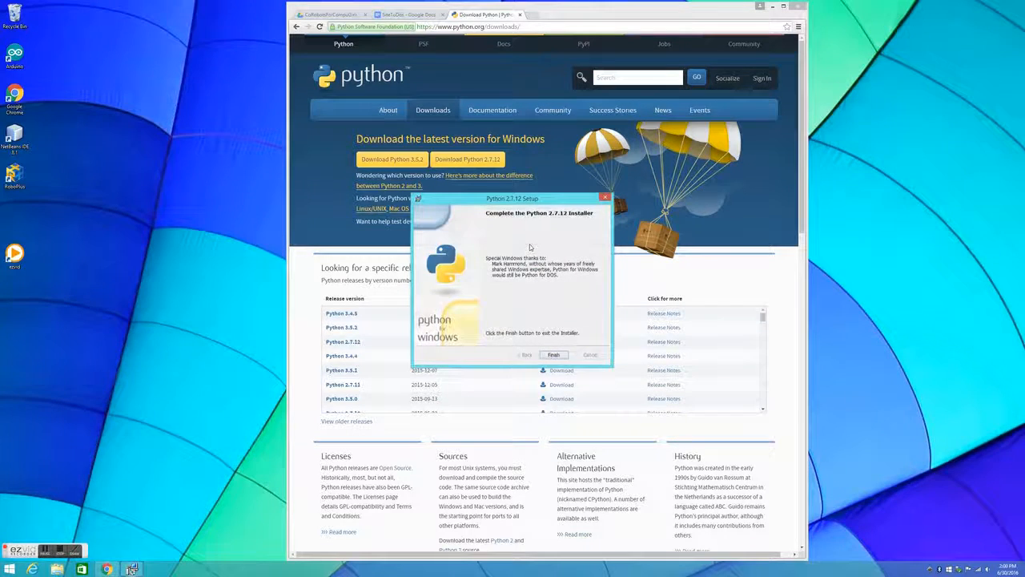
{"action": "left_click", "coordinate": [554, 355]}
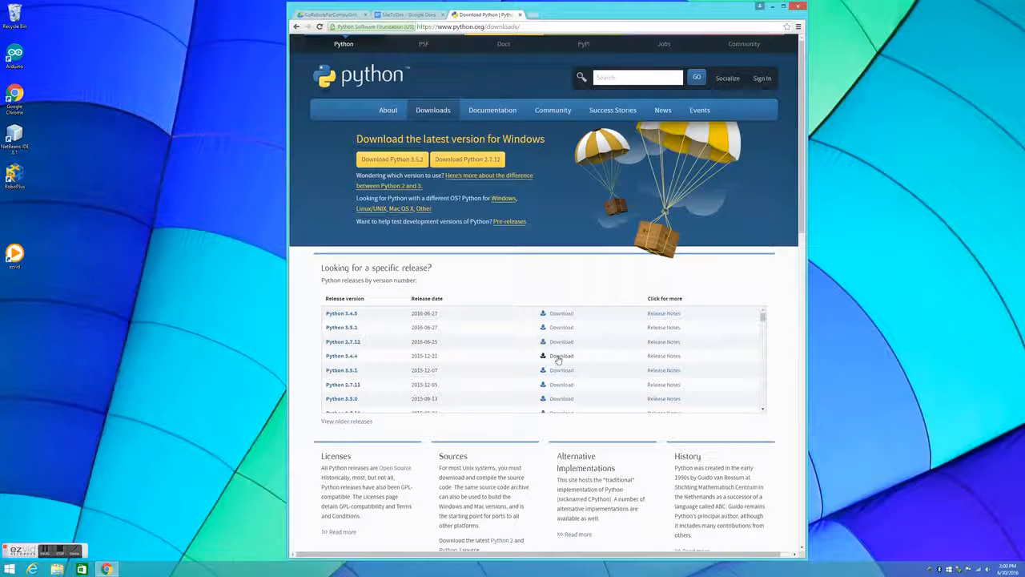
- Close the Python downloads page, reopen the SDK install guide from the to-do document, and go to the Aldebaran Community Website
{"action": "left_click", "coordinate": [521, 15]}
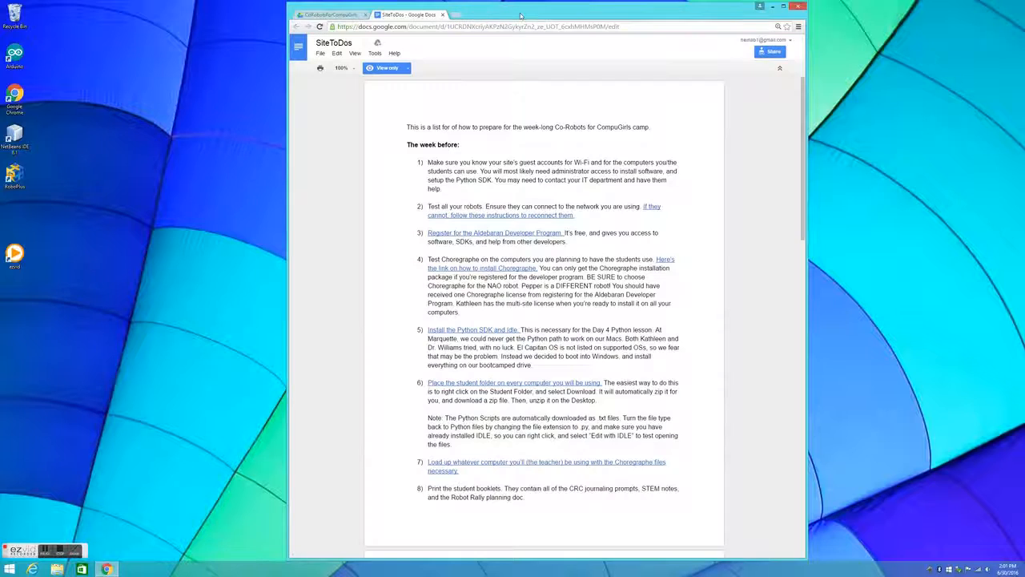
{"action": "right_click", "coordinate": [448, 330]}
{"action": "left_click", "coordinate": [474, 337]}
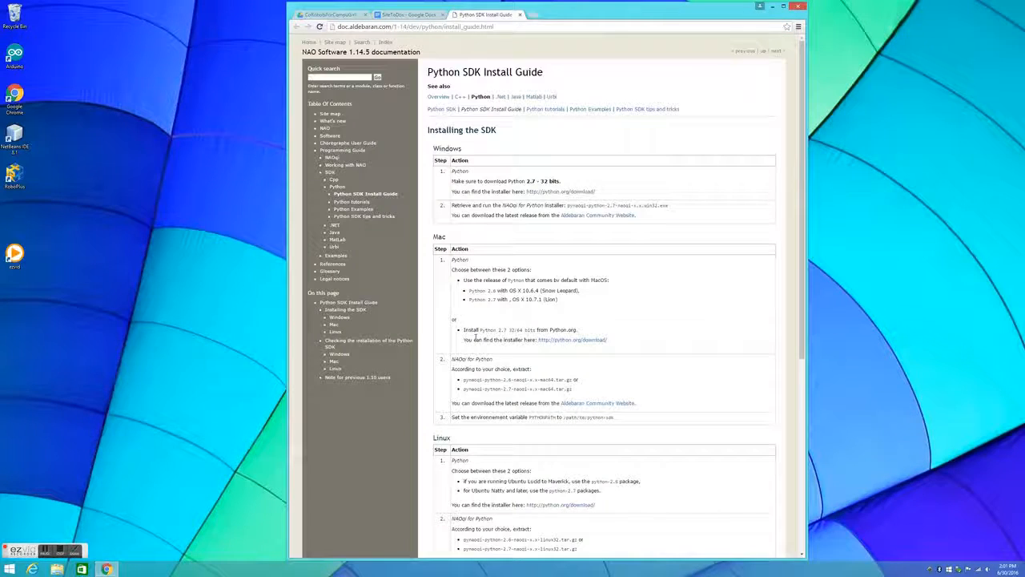
{"action": "left_click", "coordinate": [584, 217]}
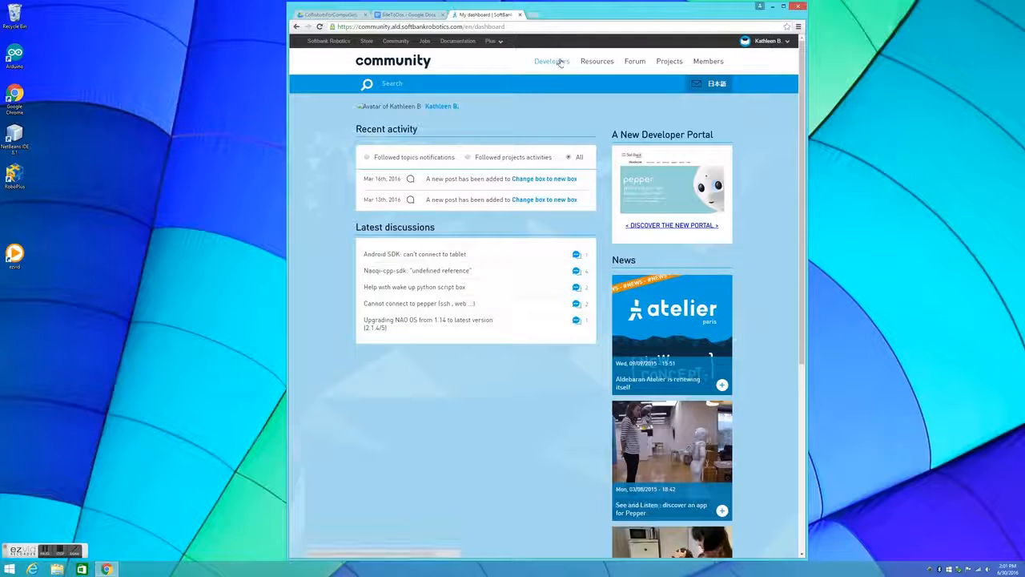
- Filter the community software resources by NAO and SDK, and download the Python 2.7 SDK 2.1.4 Win 32 Setup
{"action": "left_click", "coordinate": [595, 67]}
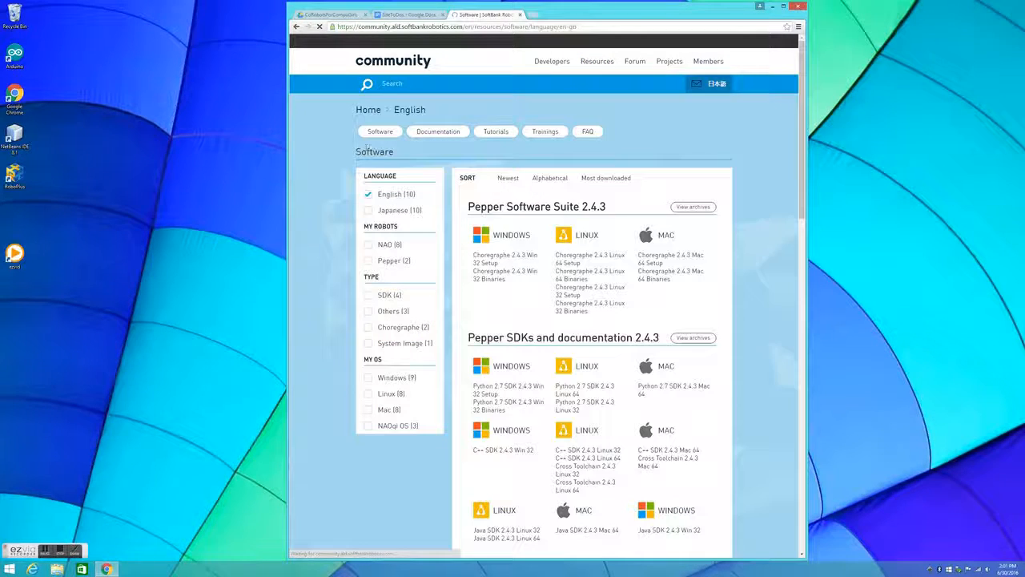
{"action": "left_click", "coordinate": [366, 247]}
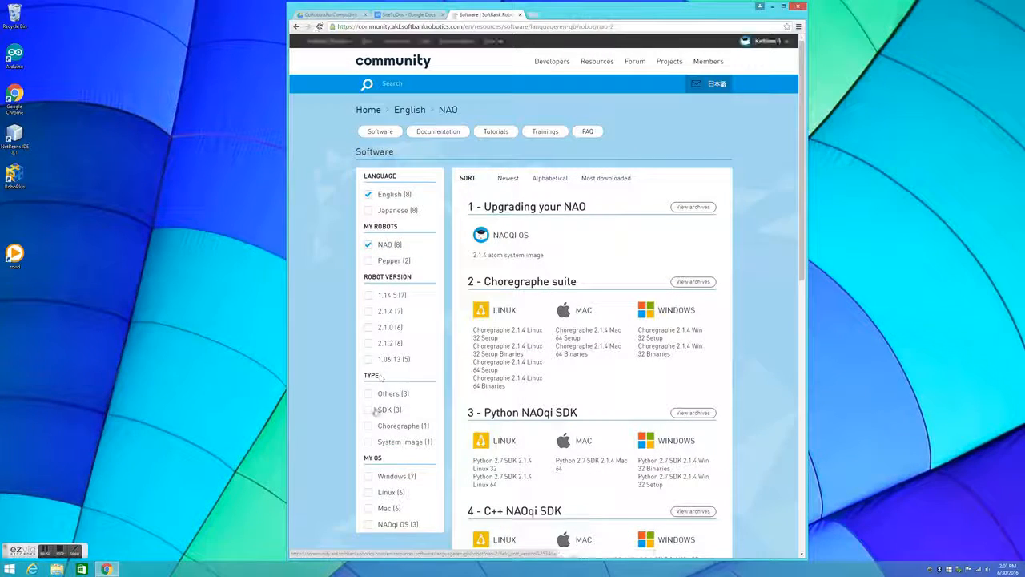
{"action": "left_click", "coordinate": [367, 411]}
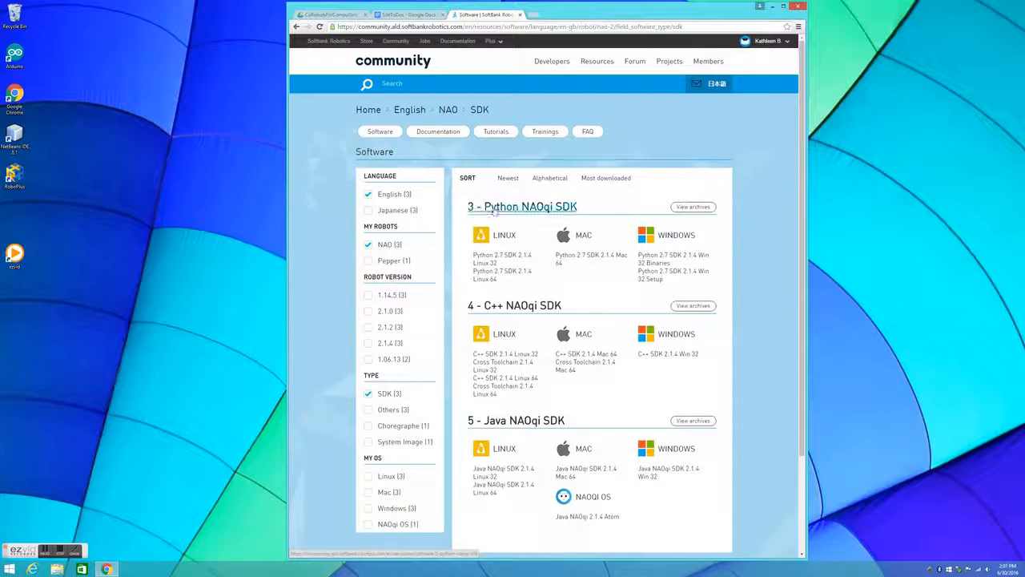
{"action": "left_click", "coordinate": [655, 276]}
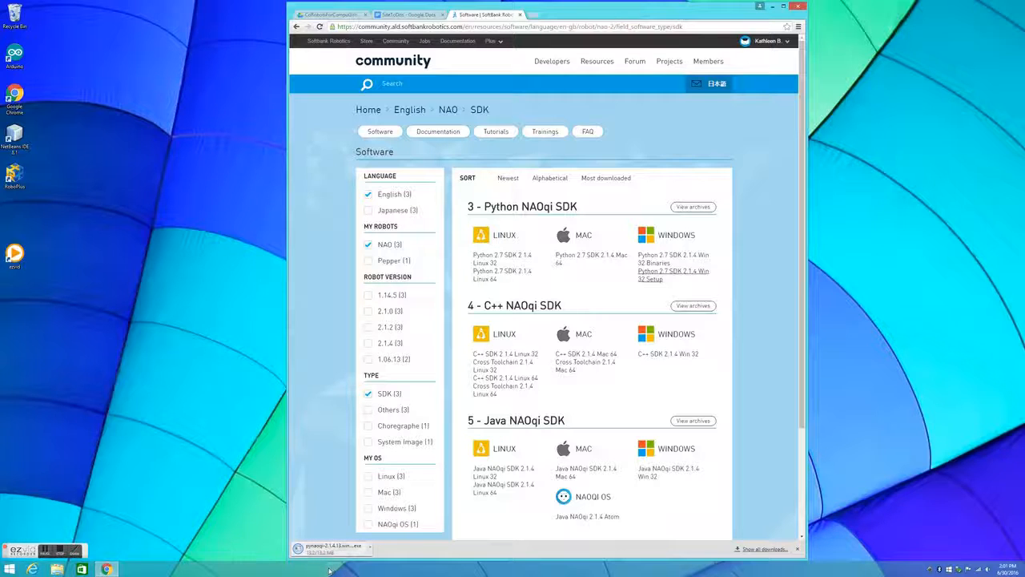
- Install pynaoqi 2.1.4.13 into the detected Python 2.7 installation using the default directories
{"action": "left_click", "coordinate": [369, 548]}
{"action": "left_click", "coordinate": [406, 488]}
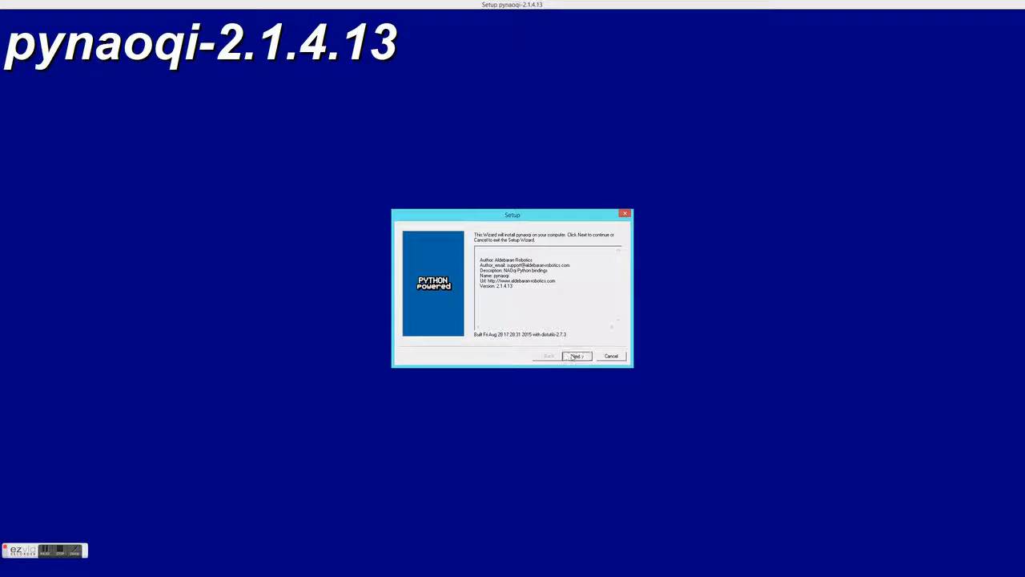
{"action": "left_click", "coordinate": [575, 356]}
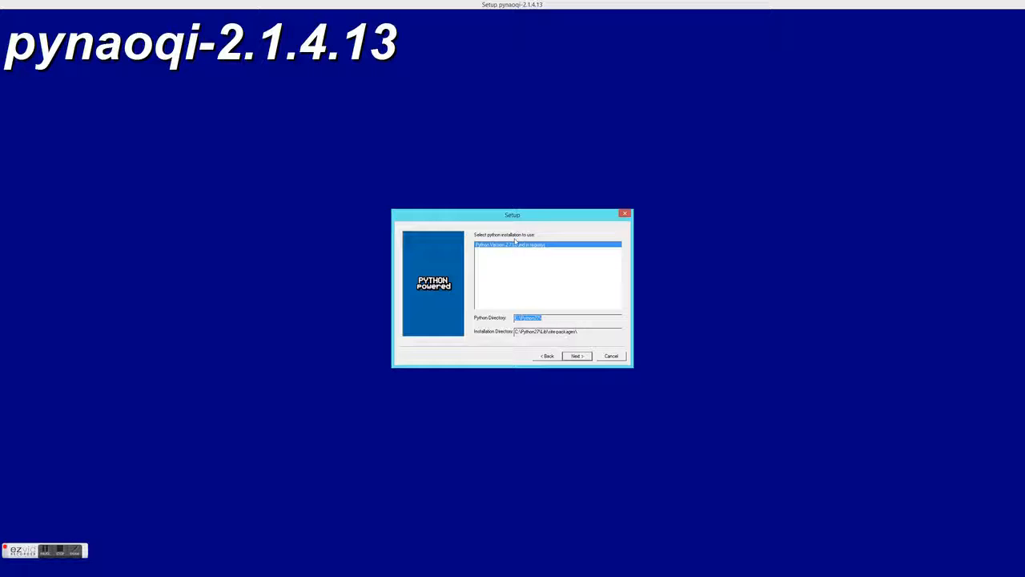
{"action": "left_click", "coordinate": [576, 358]}
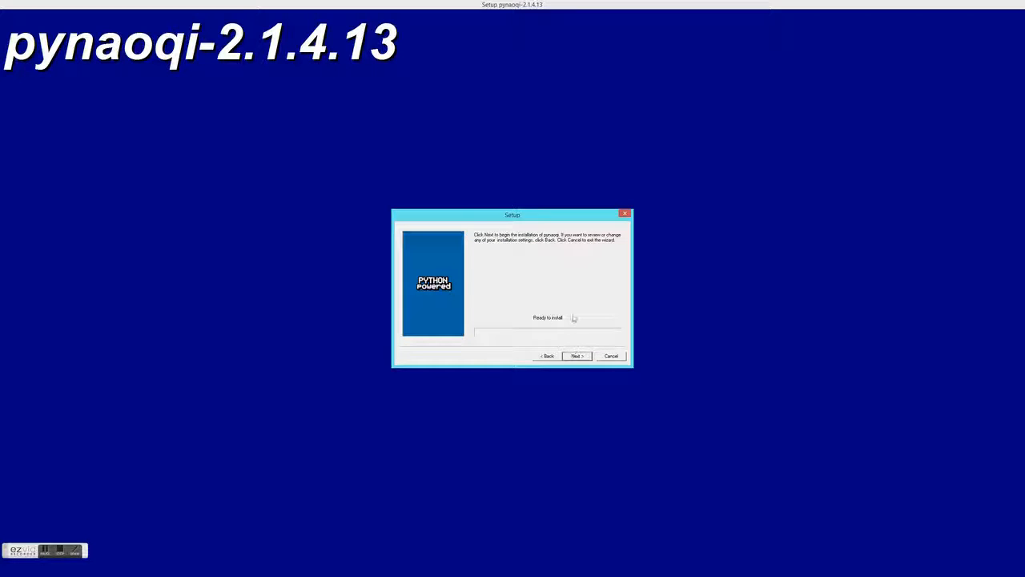
{"action": "left_click", "coordinate": [574, 358]}
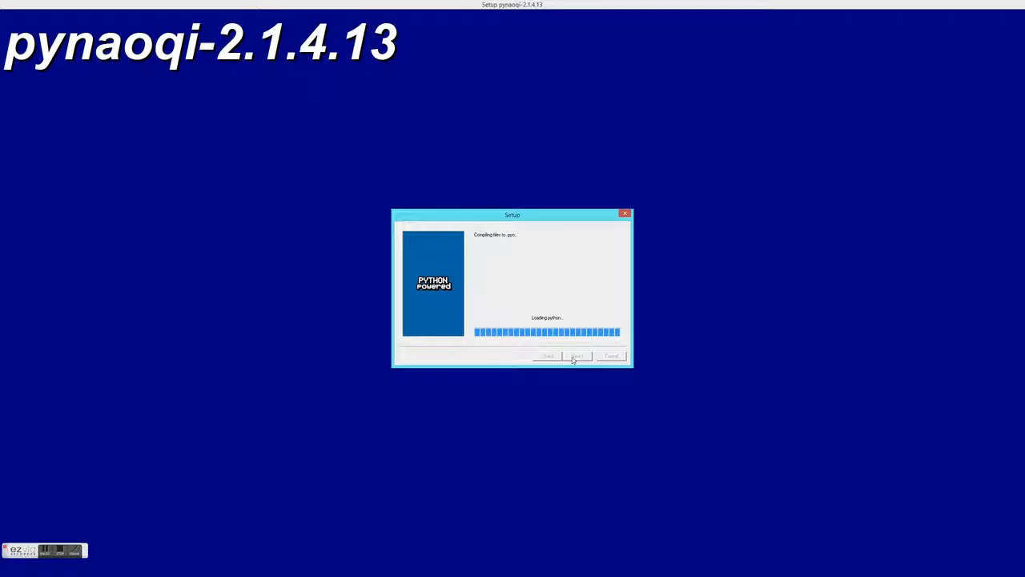
{"action": "left_click", "coordinate": [575, 357]}
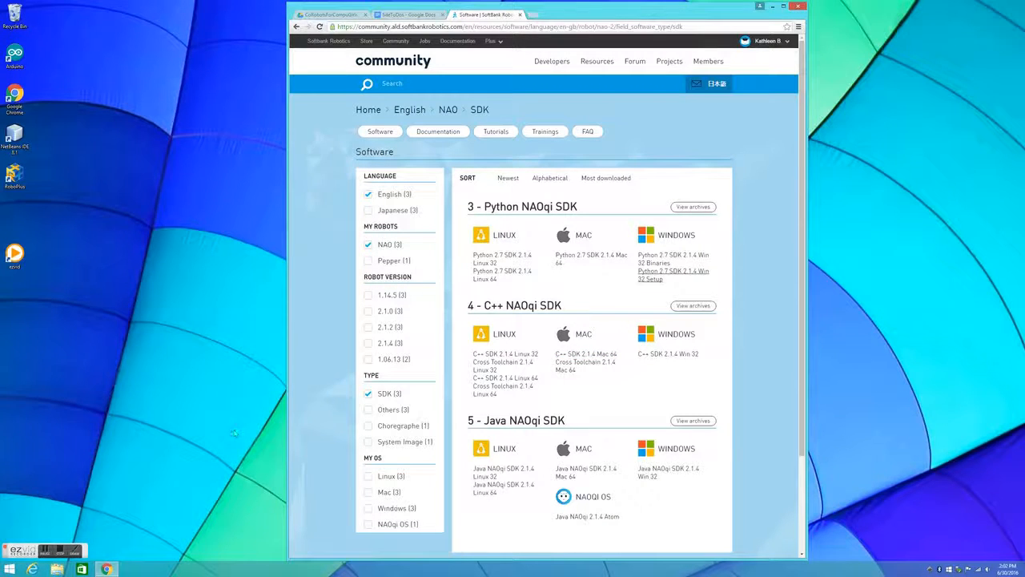
- Search the computer for "idle", launch IDLE (Python GUI), and move its shell window over the browser
{"action": "left_click", "coordinate": [9, 569]}
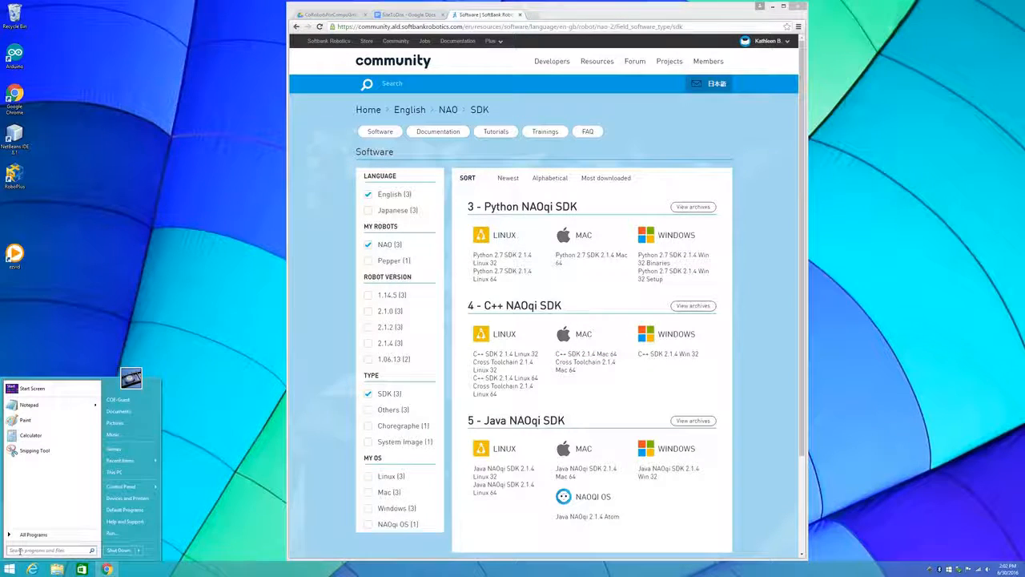
{"action": "type", "text": "idle"}
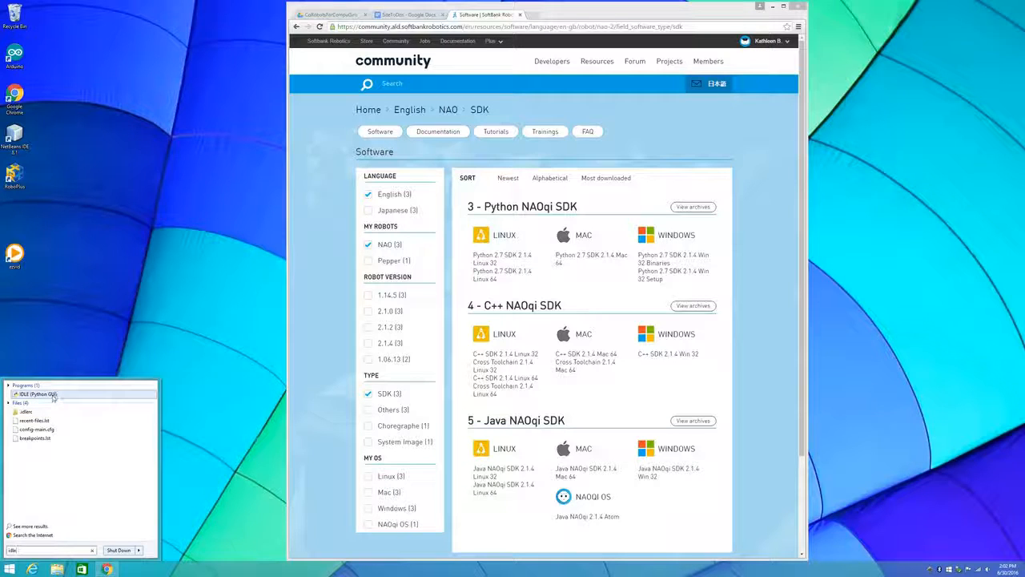
{"action": "left_click", "coordinate": [42, 394]}
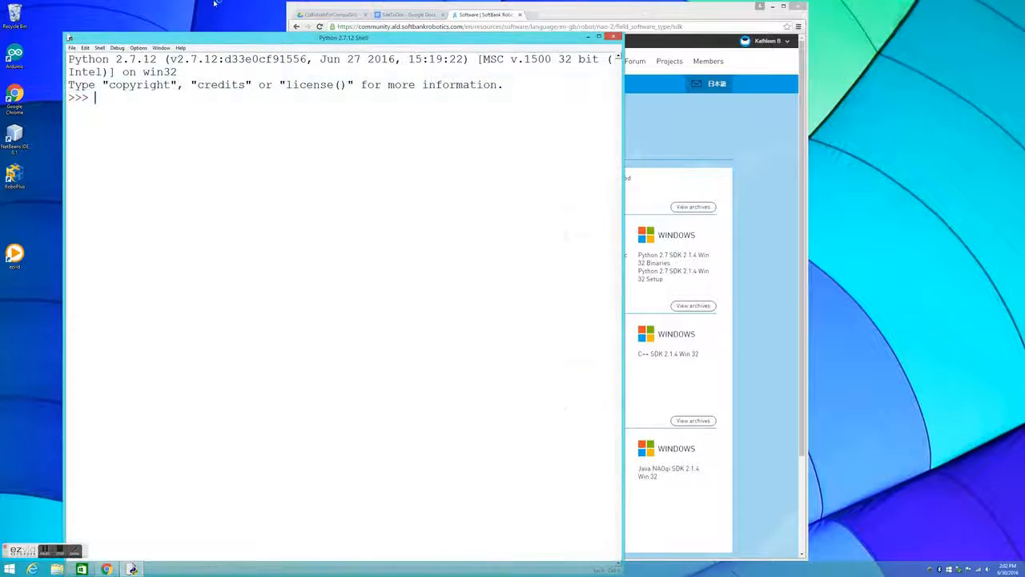
{"action": "left_click_drag", "start_coordinate": [217, 37], "coordinate": [426, 66]}
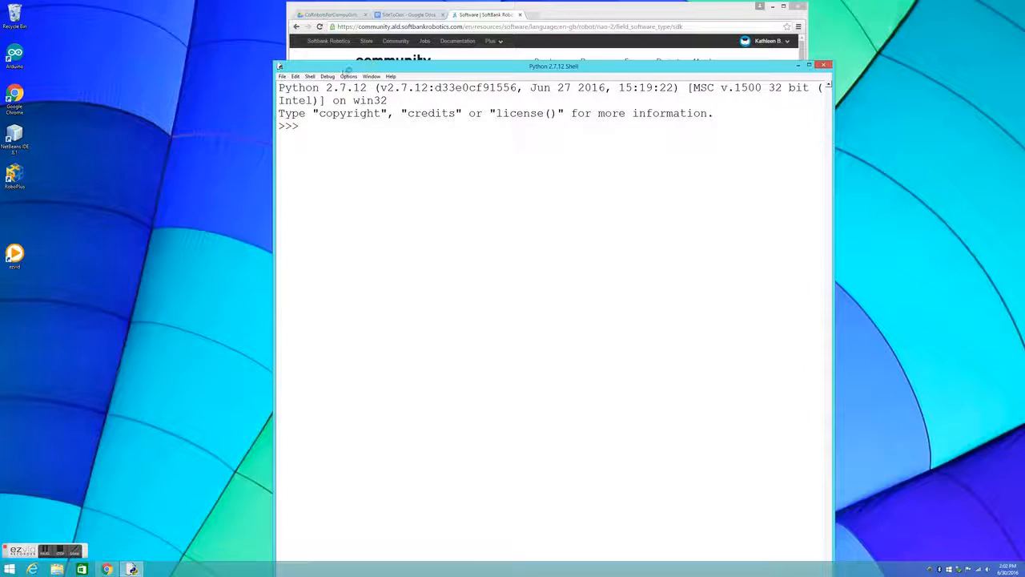
- Create a new Python file with the line "import naoqi" and place its window below the shell's output
{"action": "left_click", "coordinate": [282, 76]}
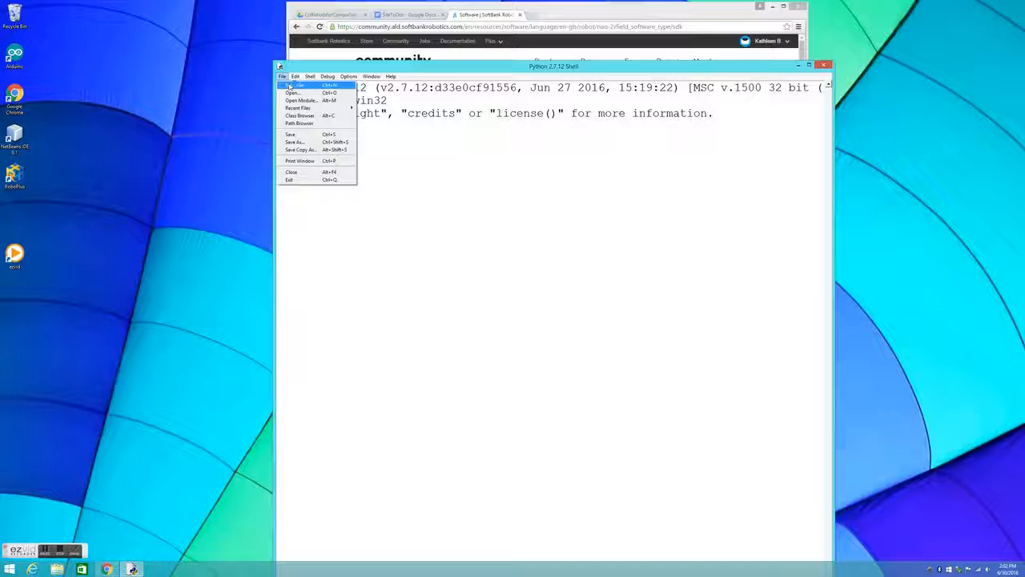
{"action": "left_click", "coordinate": [290, 86]}
{"action": "type", "text": "import naoqi"}
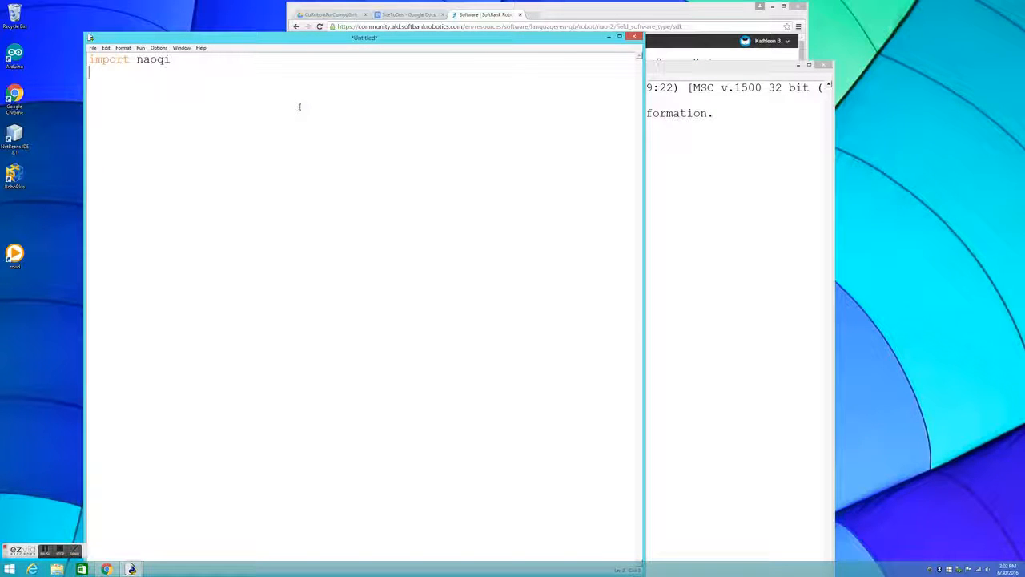
{"action": "left_click_drag", "start_coordinate": [298, 38], "coordinate": [473, 202]}
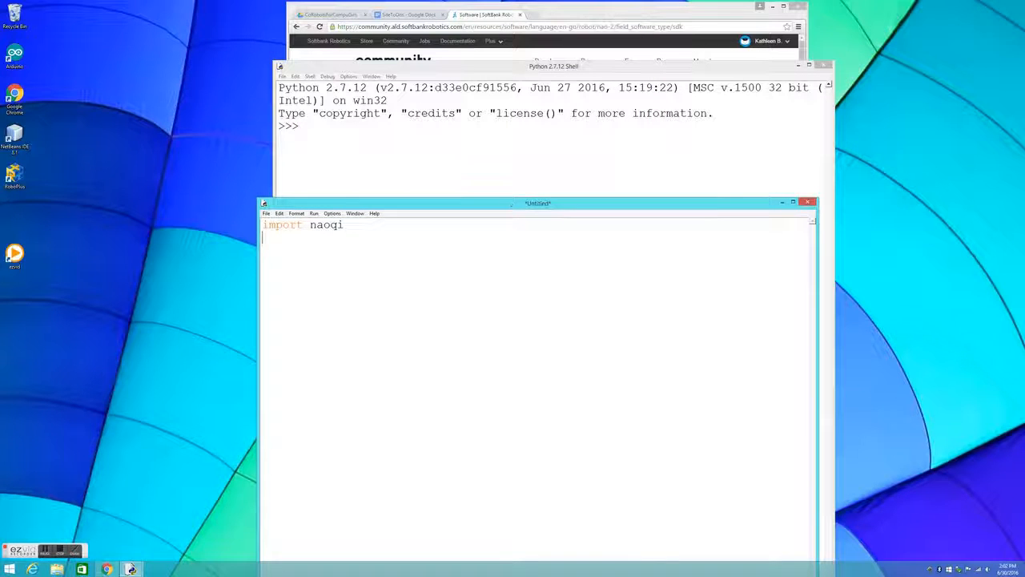
- Replace the import line with a print statement that outputs "Hello World"
{"action": "left_click_drag", "start_coordinate": [342, 248], "coordinate": [263, 225]}
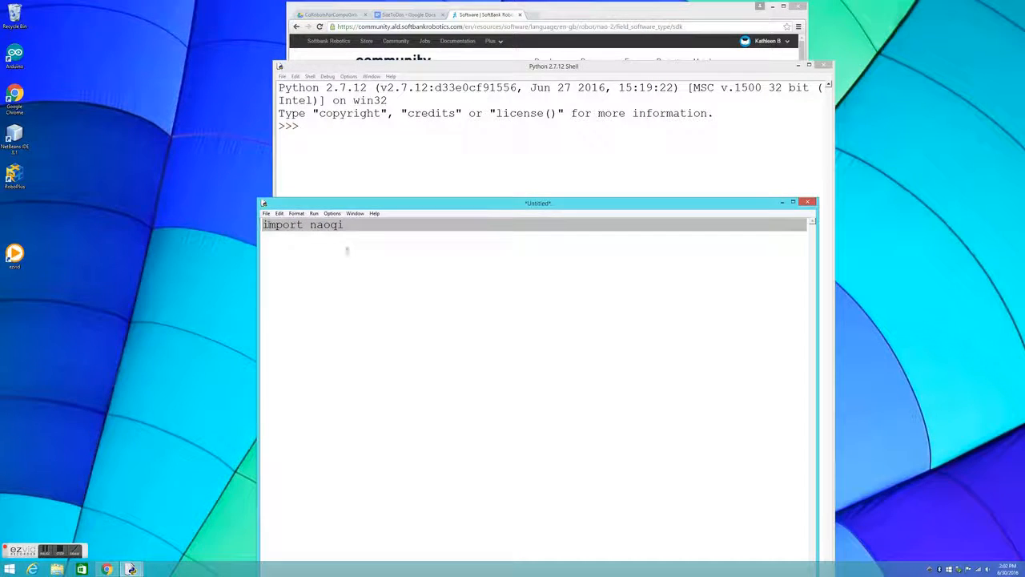
{"action": "key", "text": "BackSpace"}
{"action": "type", "text": "print()"}
{"action": "key", "text": "Left"}
{"action": "type", "text": "\"\""}
{"action": "key", "text": "Left"}
{"action": "type", "text": "Hello World"}
- Run the script as a module, saving it as hw in the Python27 folder
{"action": "left_click", "coordinate": [313, 214]}
{"action": "left_click", "coordinate": [329, 242]}
{"action": "left_click", "coordinate": [500, 313]}
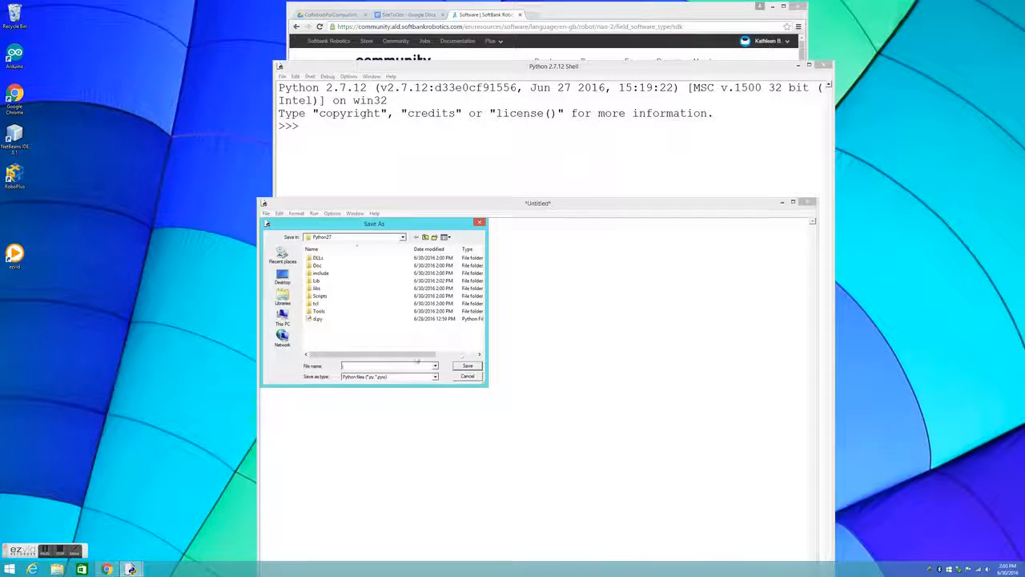
{"action": "type", "text": "hw"}
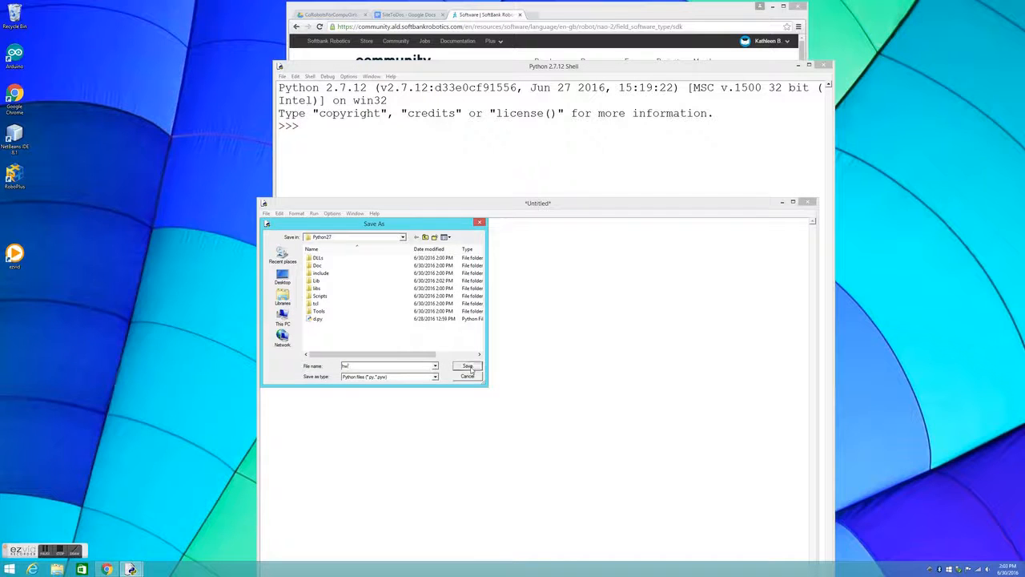
{"action": "left_click", "coordinate": [472, 365]}
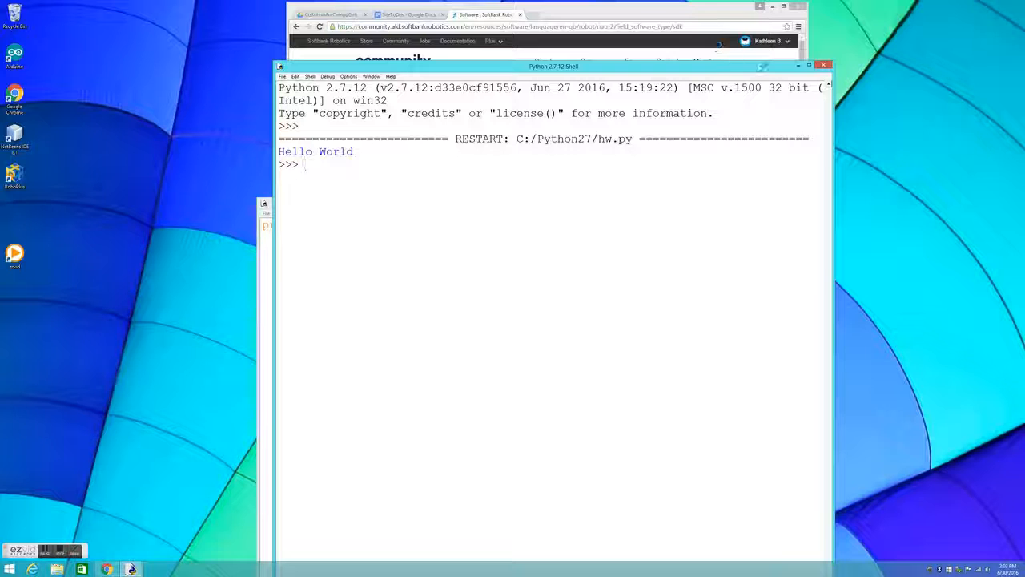
- Close the Python shell, the hw.py editor window, and the SoftBank software and SiteToDos browser tabs
{"action": "left_click", "coordinate": [824, 65]}
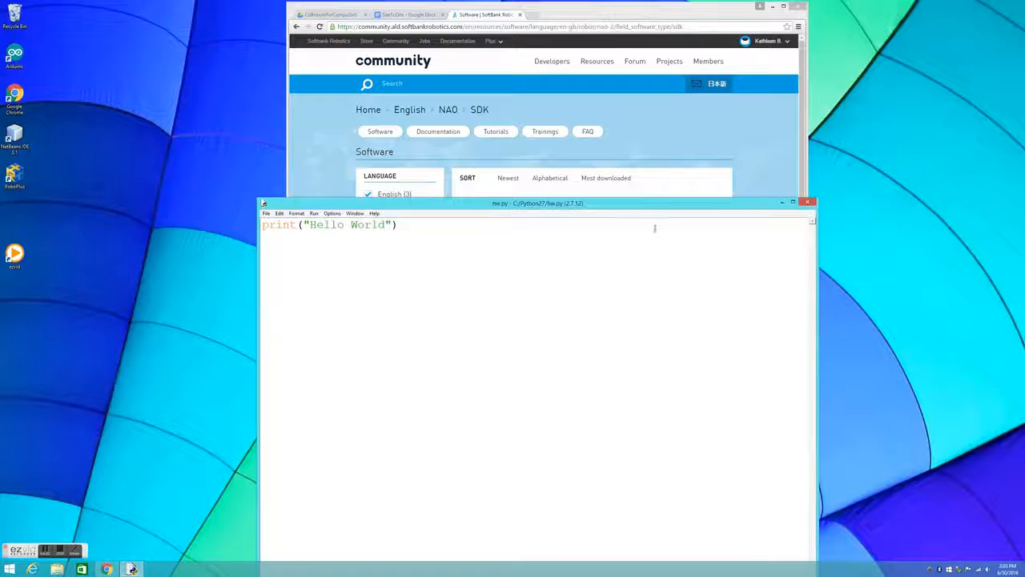
{"action": "left_click", "coordinate": [809, 202]}
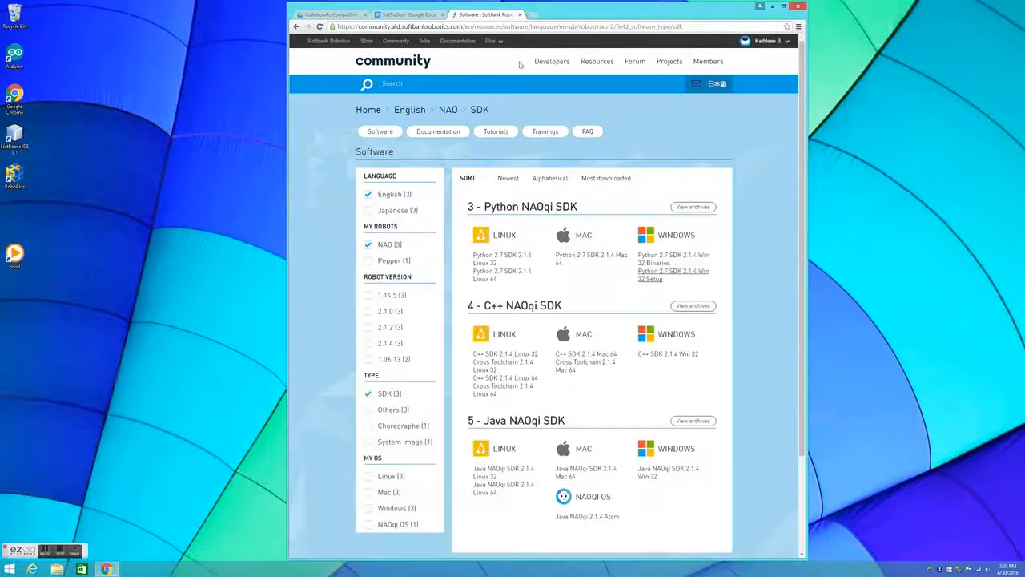
{"action": "left_click", "coordinate": [520, 15]}
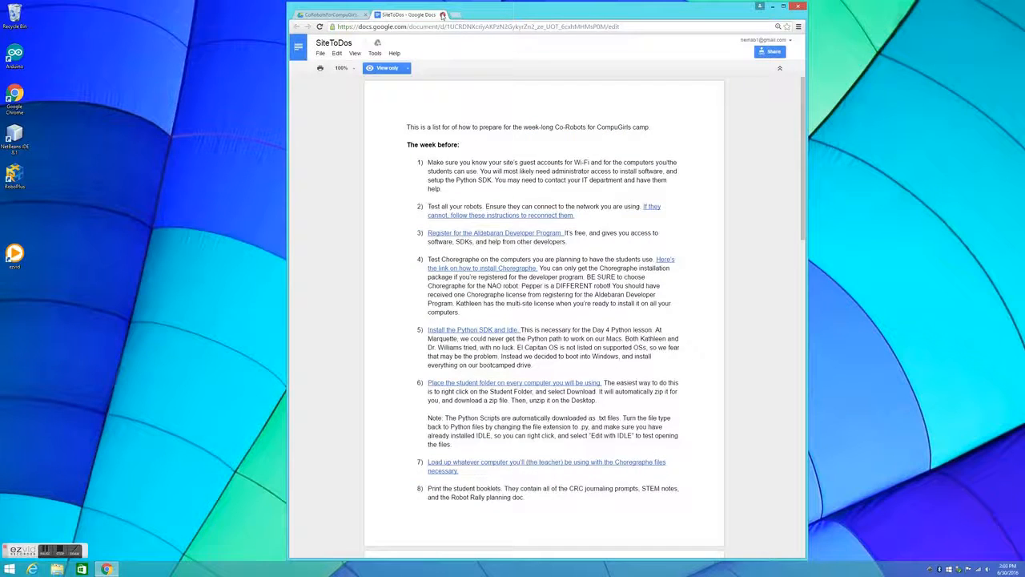
{"action": "left_click", "coordinate": [441, 15]}
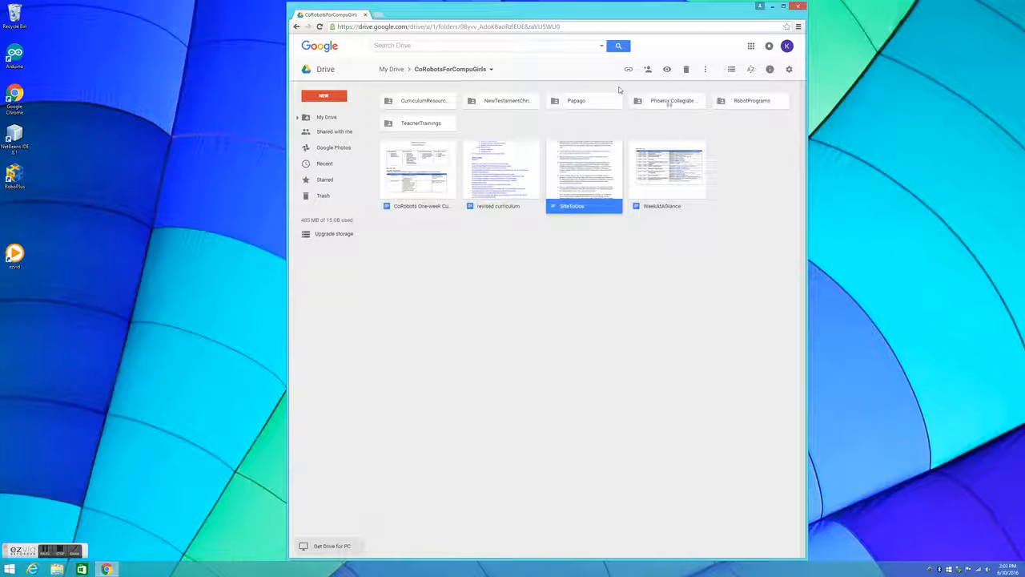
- Open the PythonScripts folder inside RobotPrograms on Google Drive and download the whole folder
{"action": "double_click", "coordinate": [726, 107]}
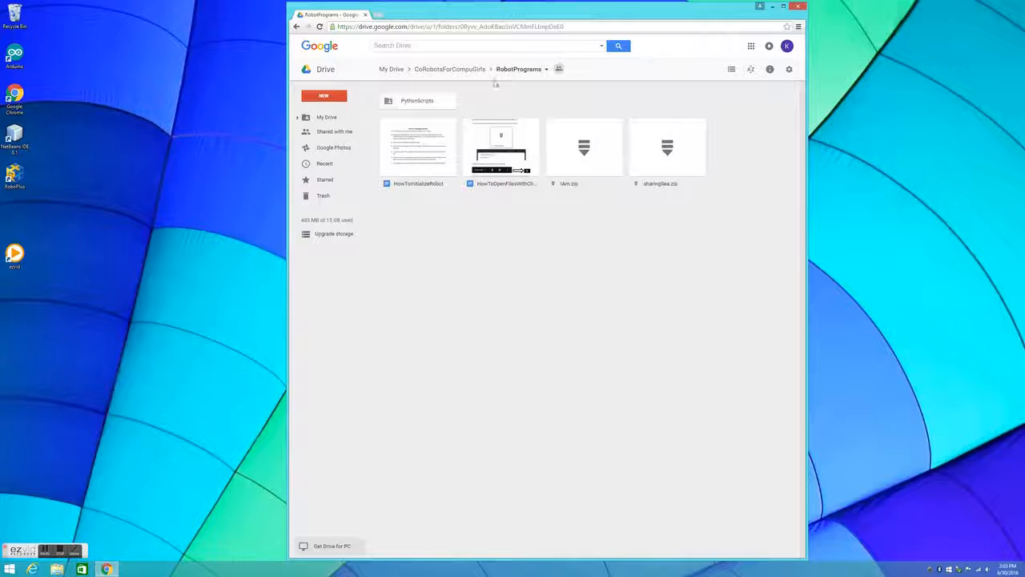
{"action": "double_click", "coordinate": [442, 103]}
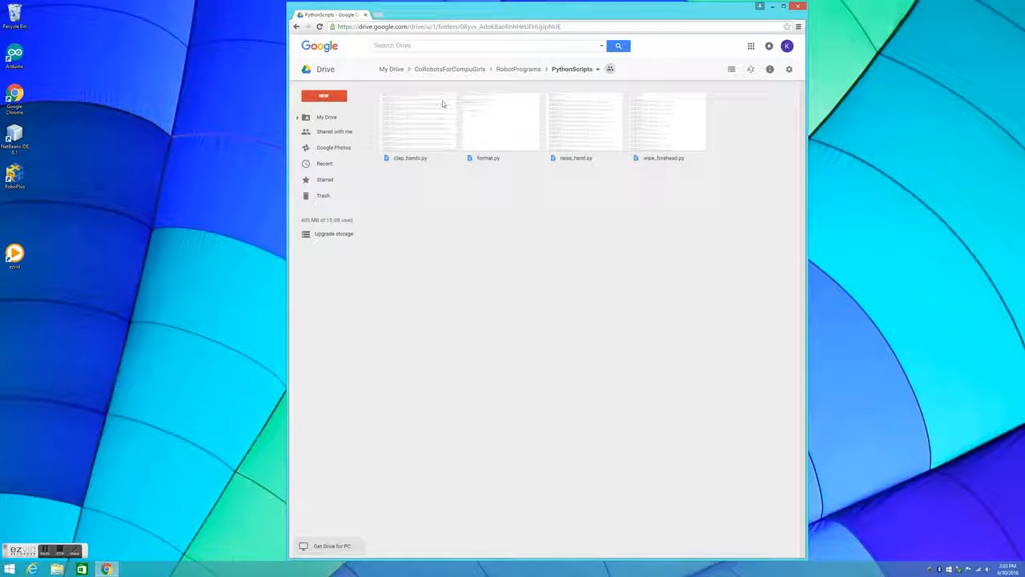
{"action": "left_click", "coordinate": [597, 69]}
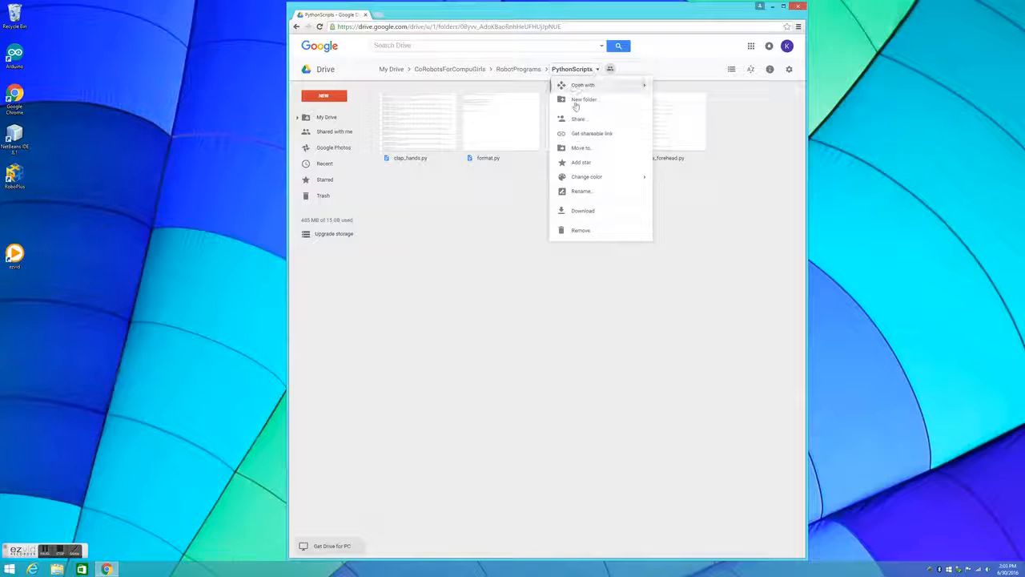
{"action": "left_click", "coordinate": [583, 213]}
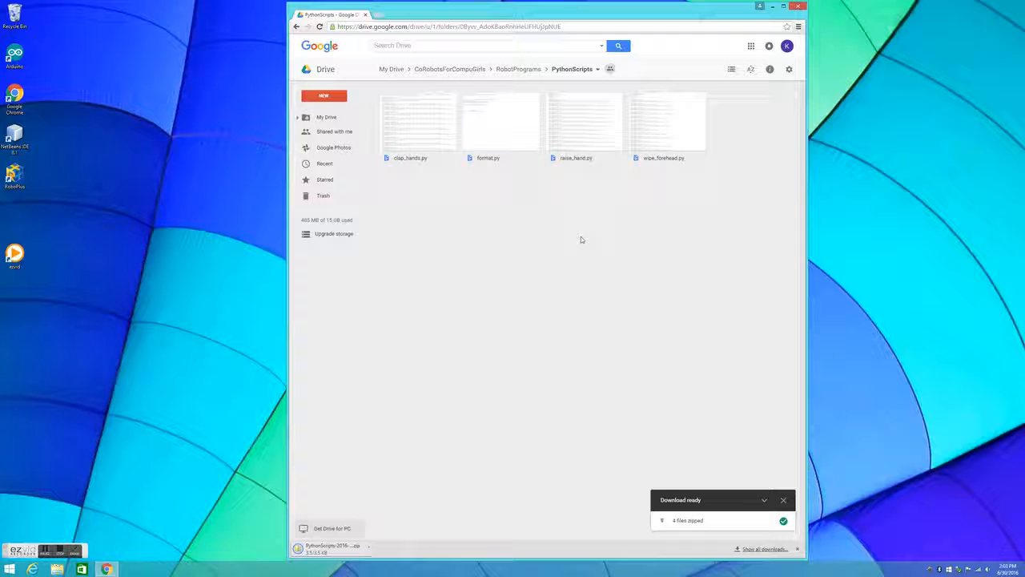
- Place the downloaded PythonScripts zip on the desktop, minimize the browser and open the zip
{"action": "left_click_drag", "start_coordinate": [332, 549], "coordinate": [880, 97]}
{"action": "left_click", "coordinate": [772, 8]}
{"action": "double_click", "coordinate": [882, 98]}
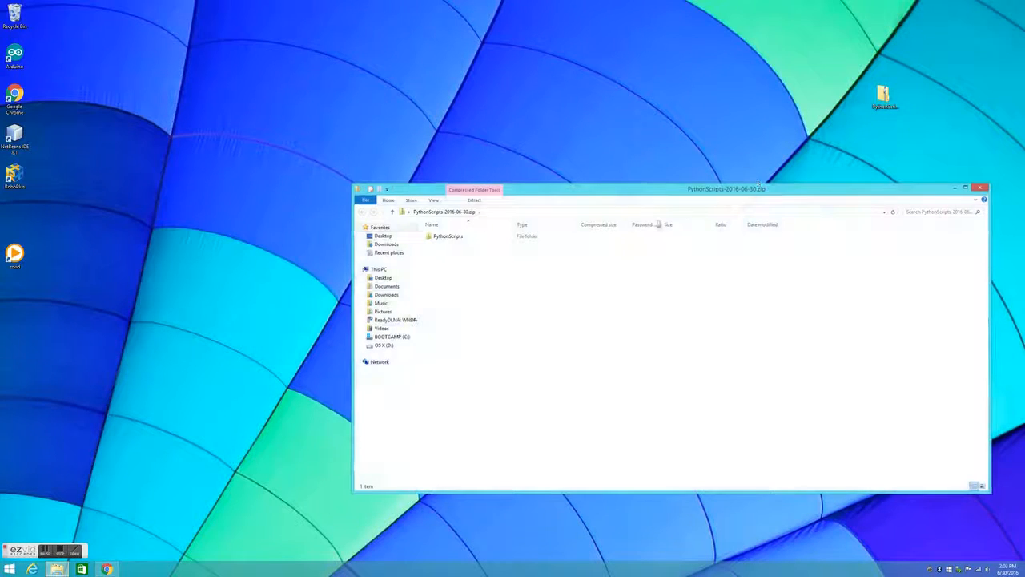
- Extract the PythonScripts folder from the zip to the desktop, close the zip window and open the extracted folder
{"action": "left_click_drag", "start_coordinate": [653, 197], "coordinate": [744, 304]}
{"action": "left_click", "coordinate": [568, 342]}
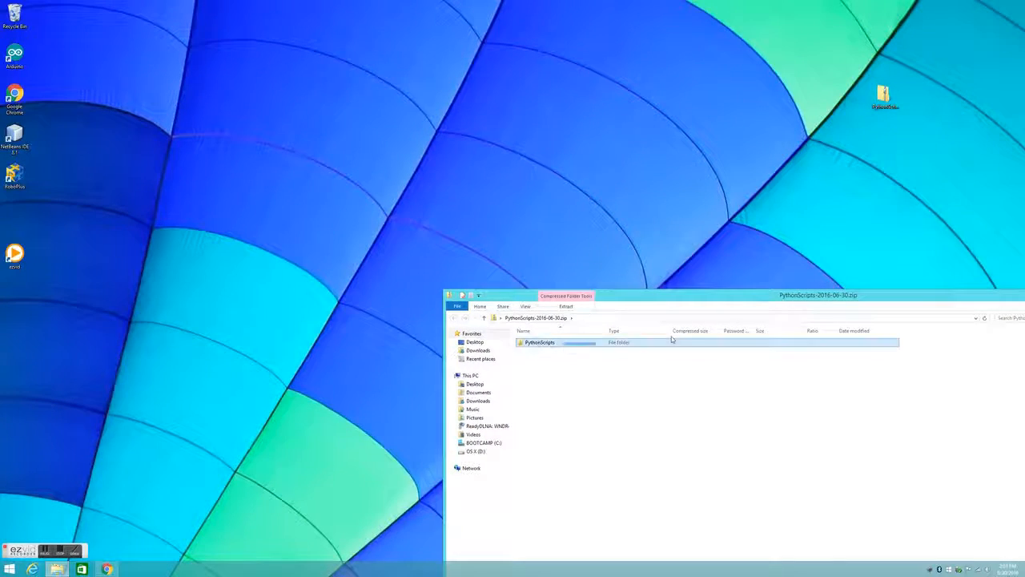
{"action": "left_click_drag", "start_coordinate": [621, 346], "coordinate": [874, 217]}
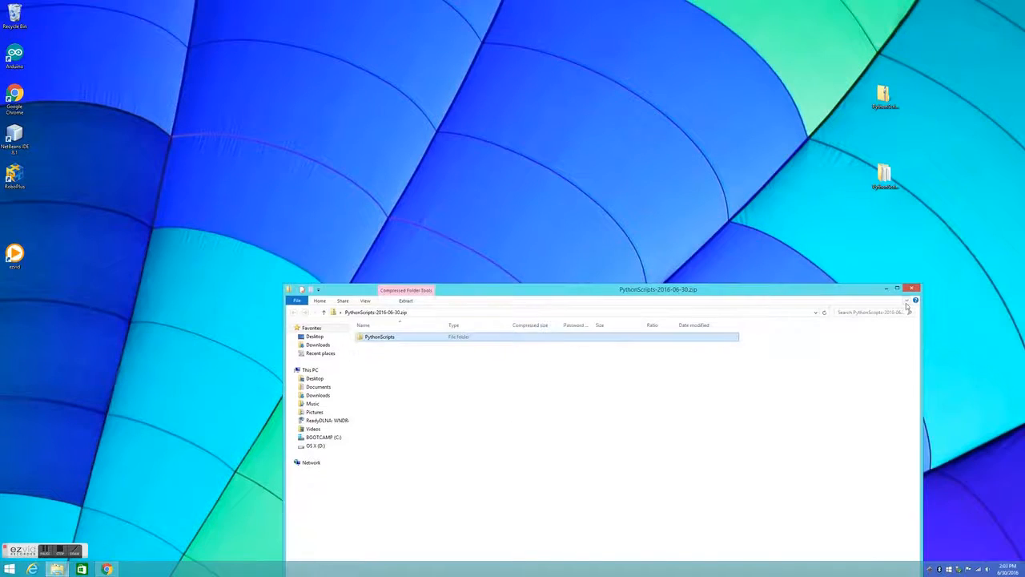
{"action": "left_click", "coordinate": [913, 291]}
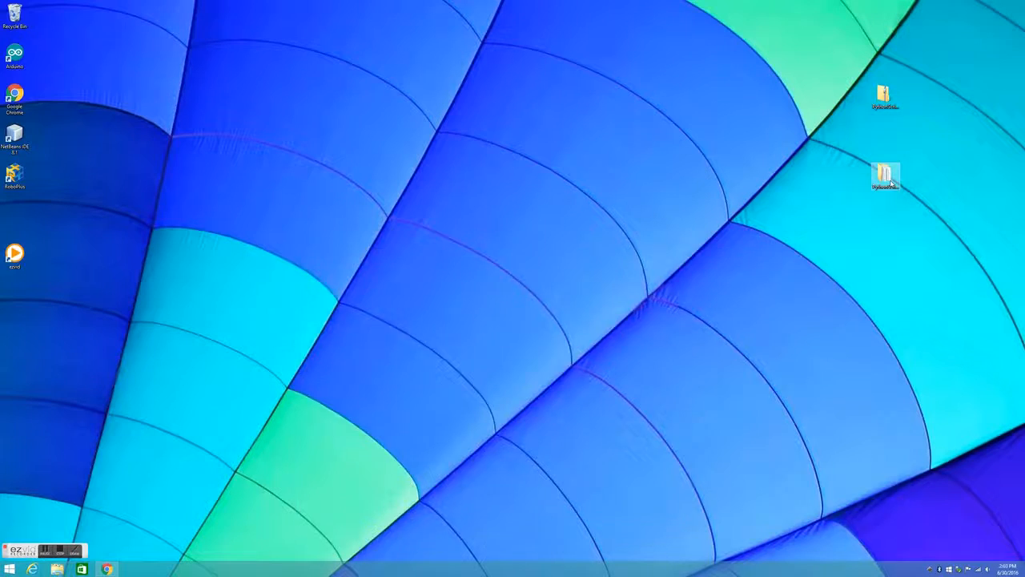
{"action": "double_click", "coordinate": [891, 184]}
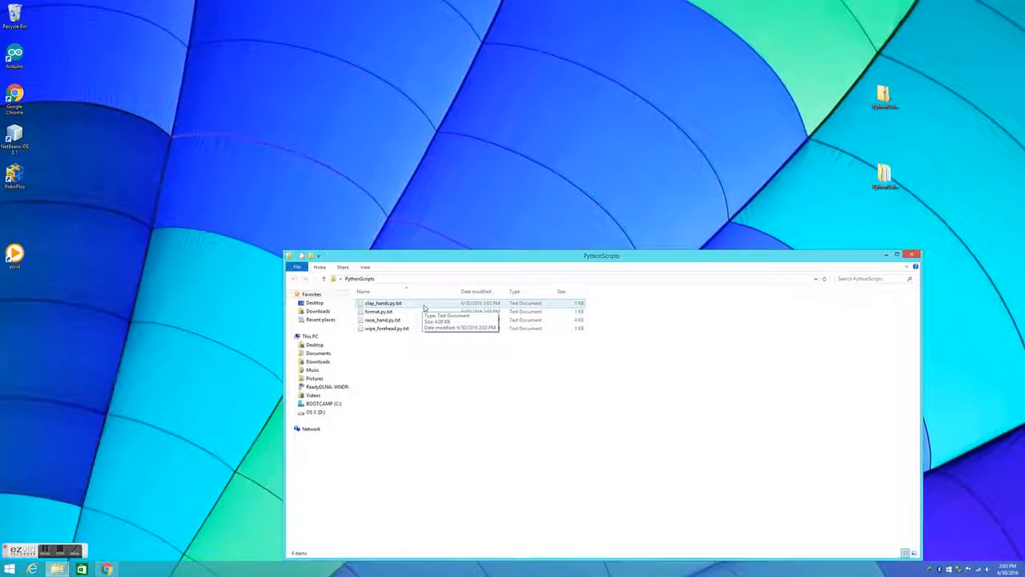
{"action": "left_click_drag", "start_coordinate": [464, 257], "coordinate": [416, 211]}
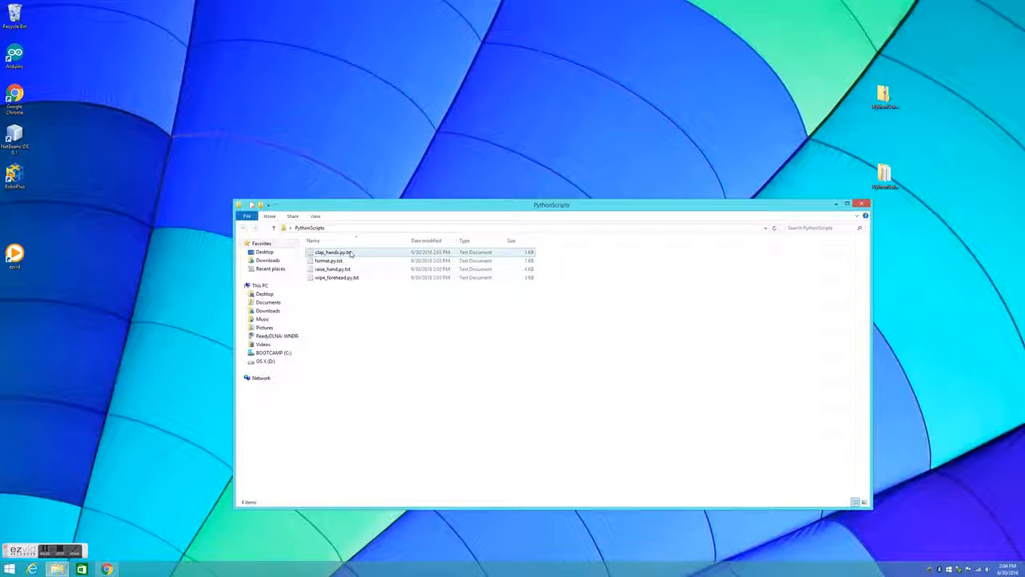
- Open Folder Options from the Appearance and Personalization category of Control Panel
{"action": "left_click", "coordinate": [9, 568]}
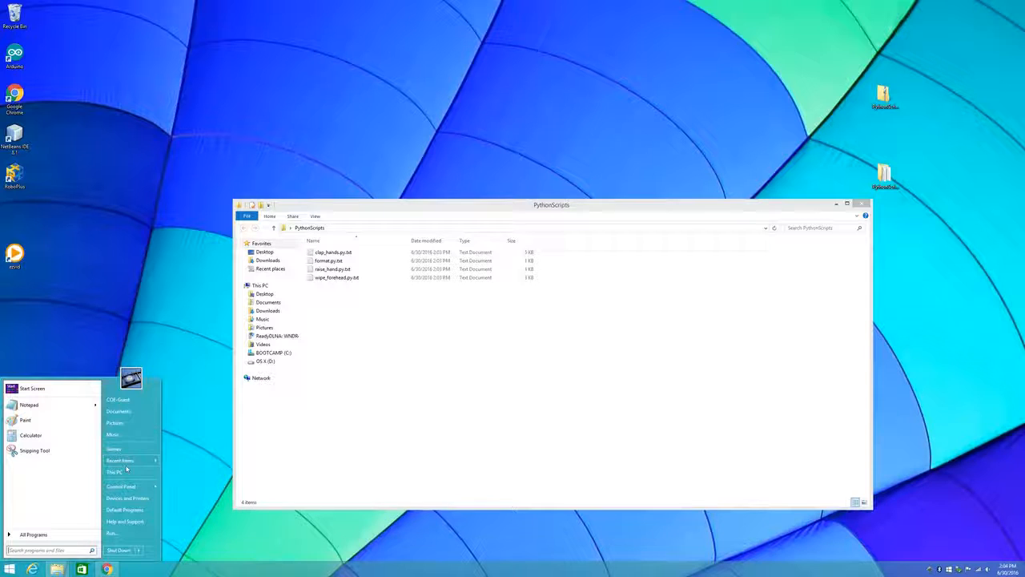
{"action": "left_click", "coordinate": [141, 497]}
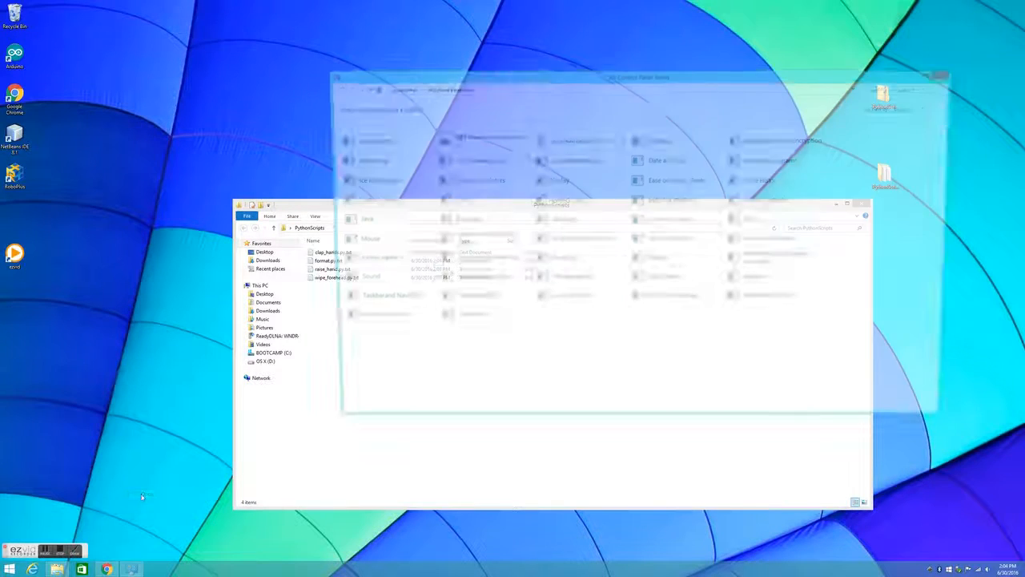
{"action": "left_click", "coordinate": [392, 88]}
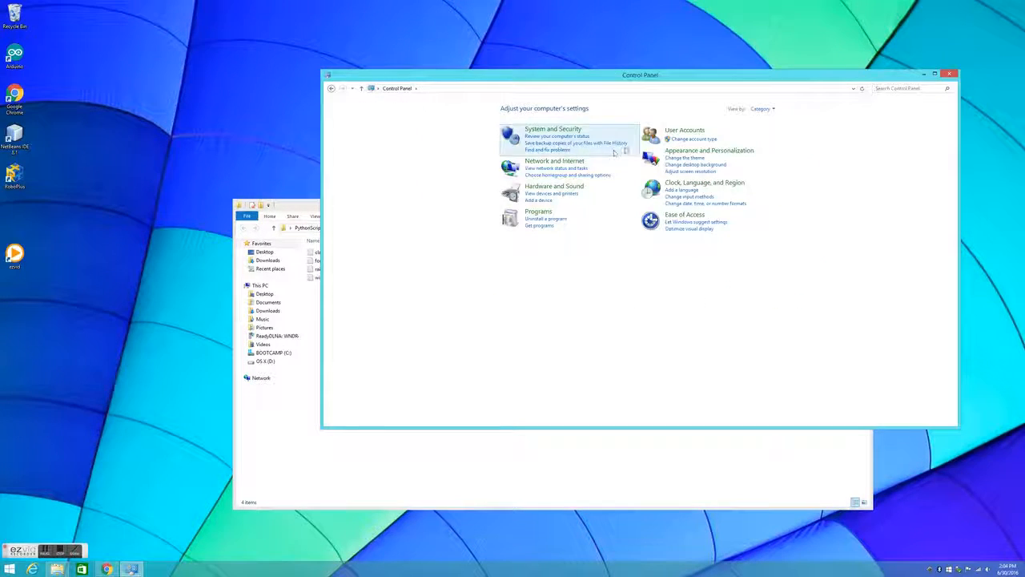
{"action": "left_click", "coordinate": [679, 152]}
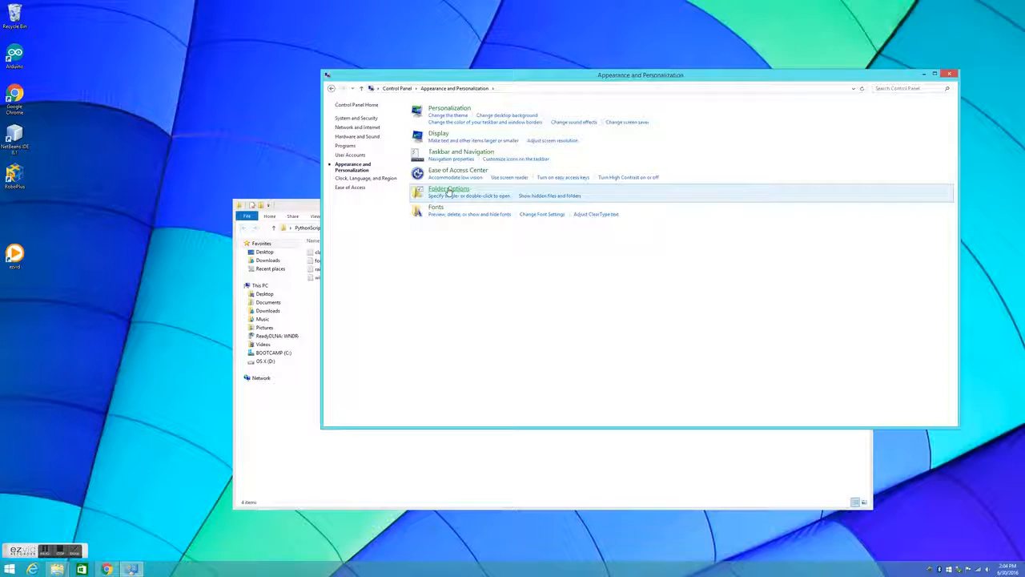
{"action": "left_click", "coordinate": [448, 189]}
- Check the "Hide extensions for known file types" setting in the folder view options, accept the dialog and close Control Panel
{"action": "left_click_drag", "start_coordinate": [208, 110], "coordinate": [524, 217]}
{"action": "left_click", "coordinate": [452, 229]}
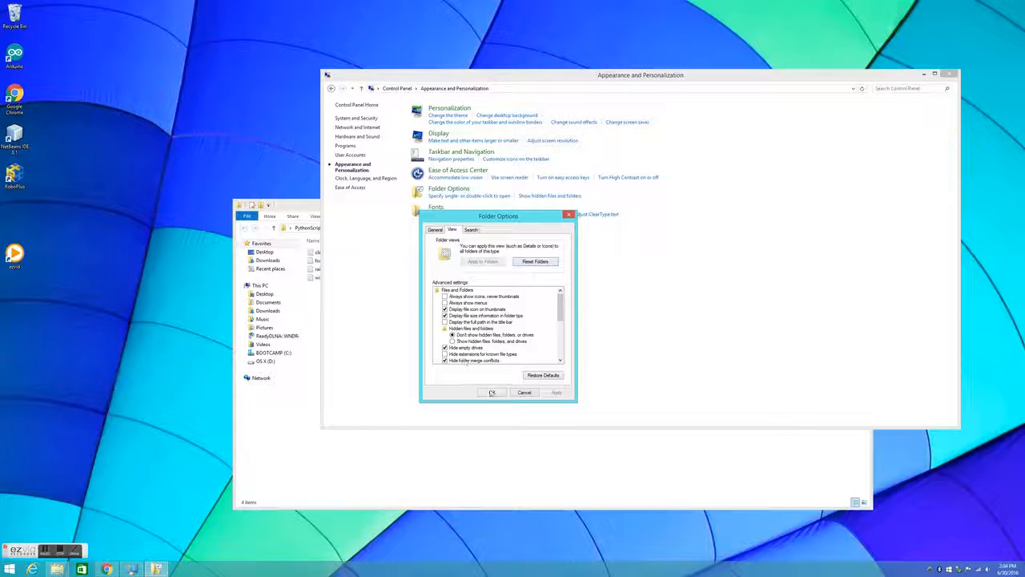
{"action": "left_click", "coordinate": [492, 393]}
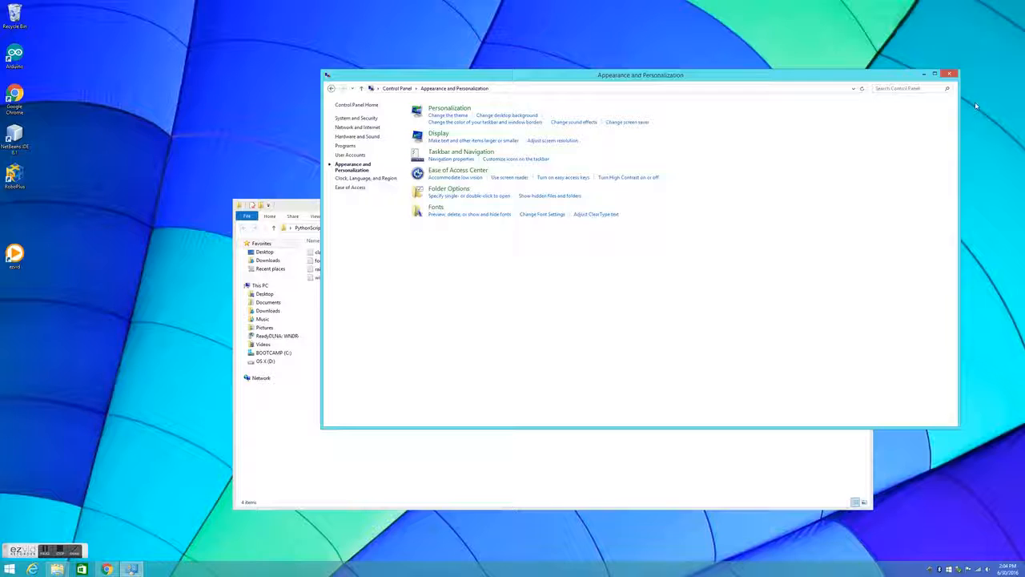
{"action": "left_click", "coordinate": [949, 74]}
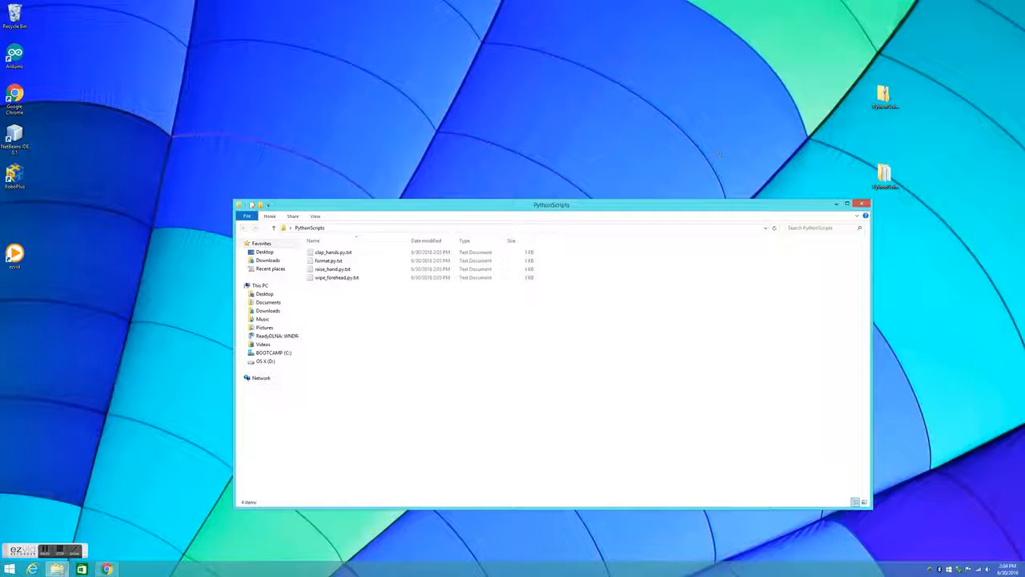
- Rename clap_hands.py.txt in the PythonScripts folder to clap_hands.py and accept the extension change
{"action": "left_click_drag", "start_coordinate": [669, 208], "coordinate": [645, 130]}
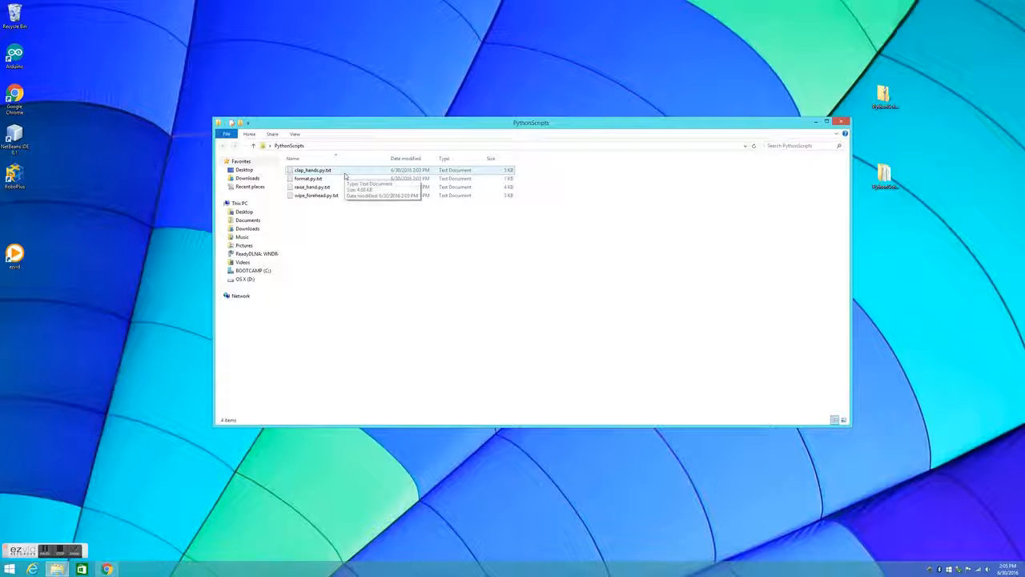
{"action": "right_click", "coordinate": [313, 172]}
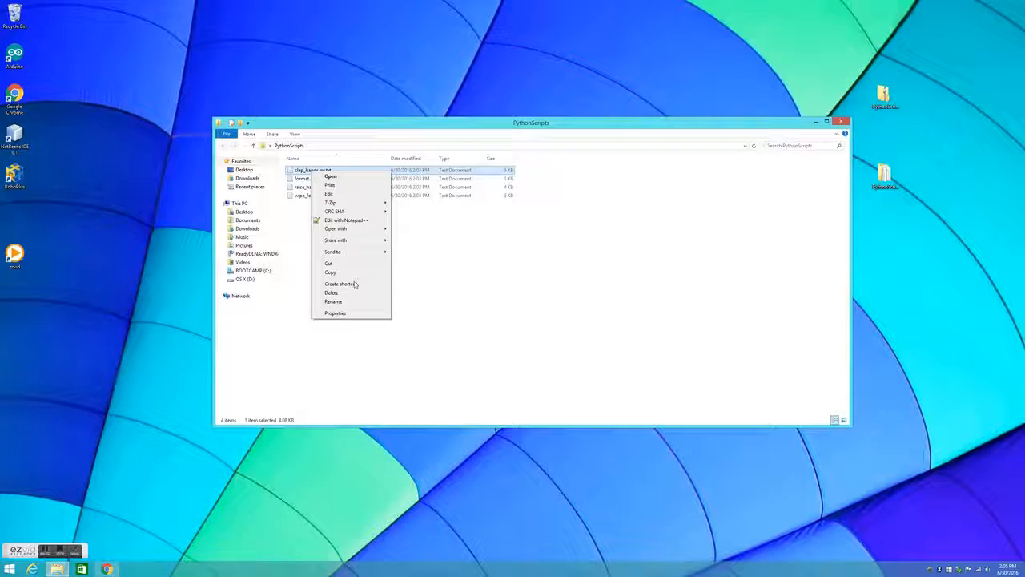
{"action": "left_click", "coordinate": [332, 301]}
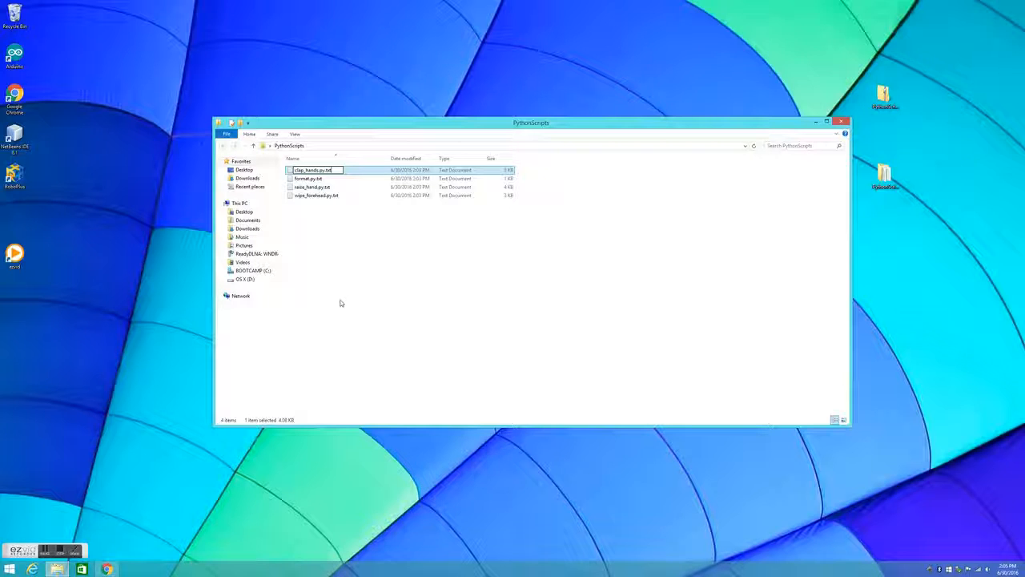
{"action": "key", "text": "BackSpace"}
{"action": "key", "text": "BackSpace"}
{"action": "key", "text": "BackSpace"}
{"action": "key", "text": "Return"}
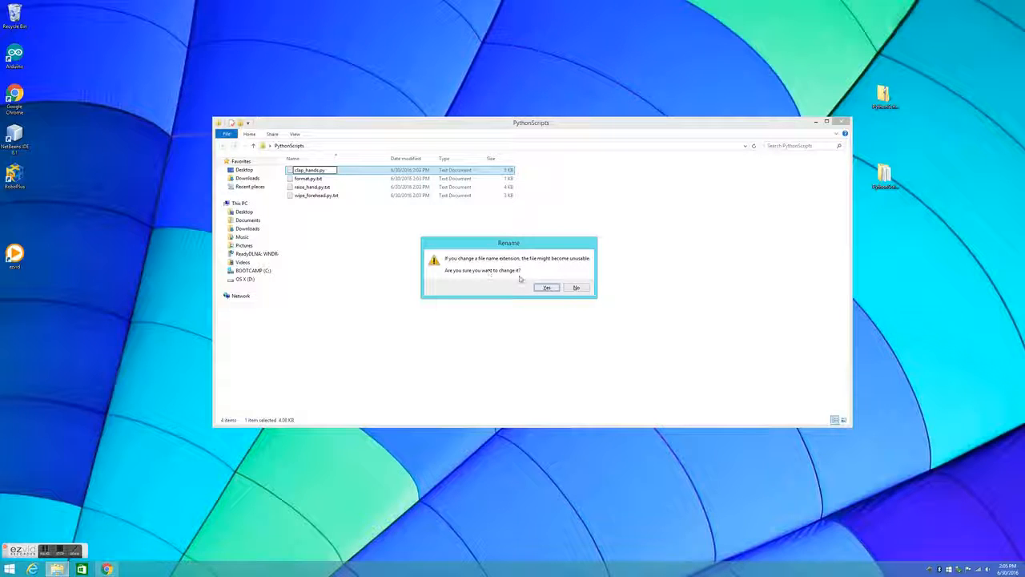
{"action": "left_click", "coordinate": [544, 287]}
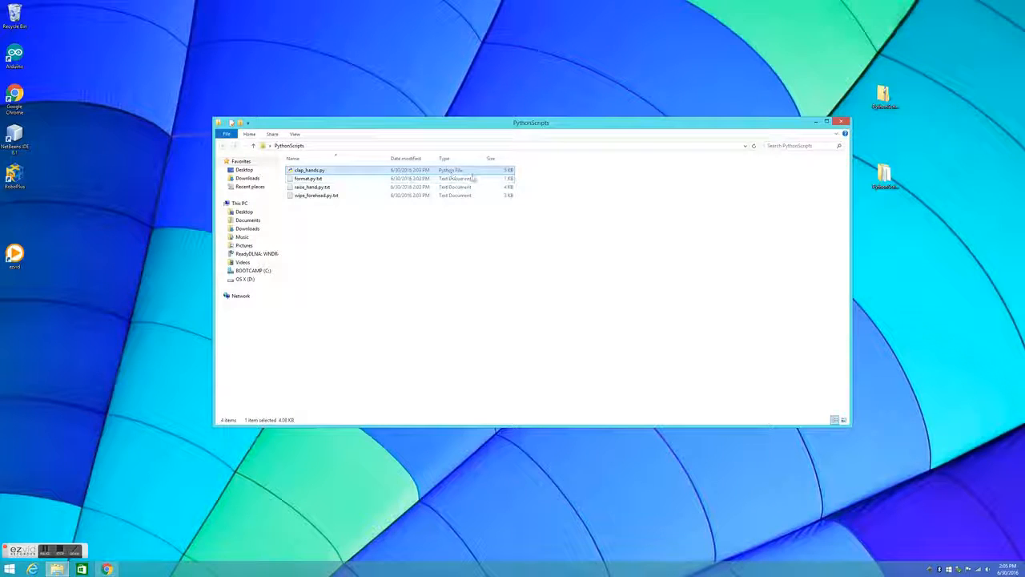
- Rename format.py.txt to format.py and accept the extension change
{"action": "left_click", "coordinate": [312, 178]}
{"action": "right_click", "coordinate": [316, 178]}
{"action": "left_click", "coordinate": [337, 309]}
{"action": "key", "text": "End"}
{"action": "key", "text": "BackSpace"}
{"action": "key", "text": "BackSpace"}
{"action": "key", "text": "BackSpace"}
{"action": "key", "text": "BackSpace"}
{"action": "key", "text": "Return"}
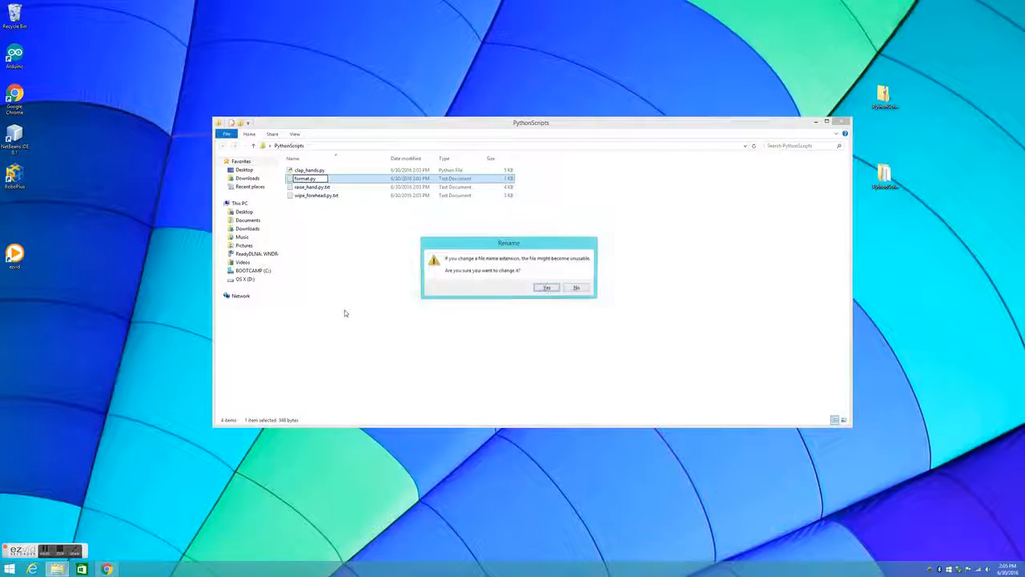
{"action": "key", "text": "Return"}
- Rename raise_hand.py.txt to raise_hand.py and accept the extension change
{"action": "right_click", "coordinate": [317, 187]}
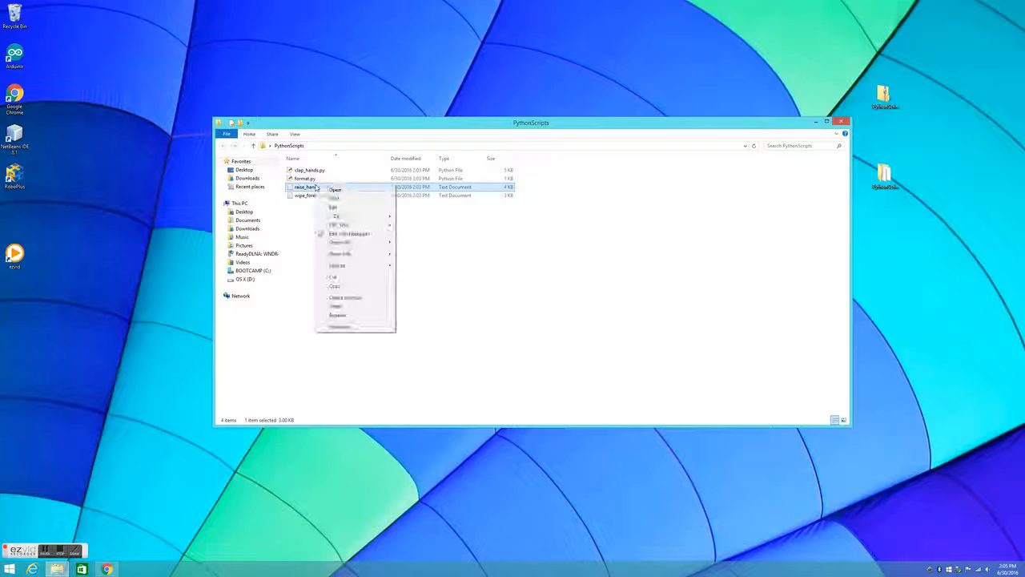
{"action": "left_click", "coordinate": [351, 317]}
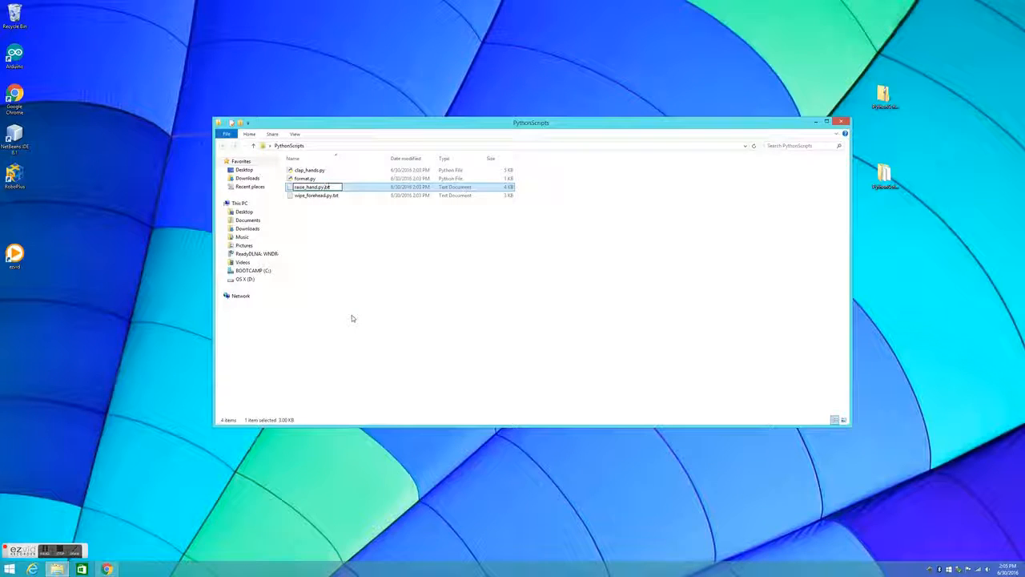
{"action": "key", "text": "BackSpace"}
{"action": "key", "text": "BackSpace"}
{"action": "key", "text": "BackSpace"}
{"action": "key", "text": "BackSpace"}
{"action": "key", "text": "Return"}
{"action": "key", "text": "Return"}
- Rename wipe_forehead.py.txt to wipe_forehead.py and accept the extension change
{"action": "left_click", "coordinate": [320, 196]}
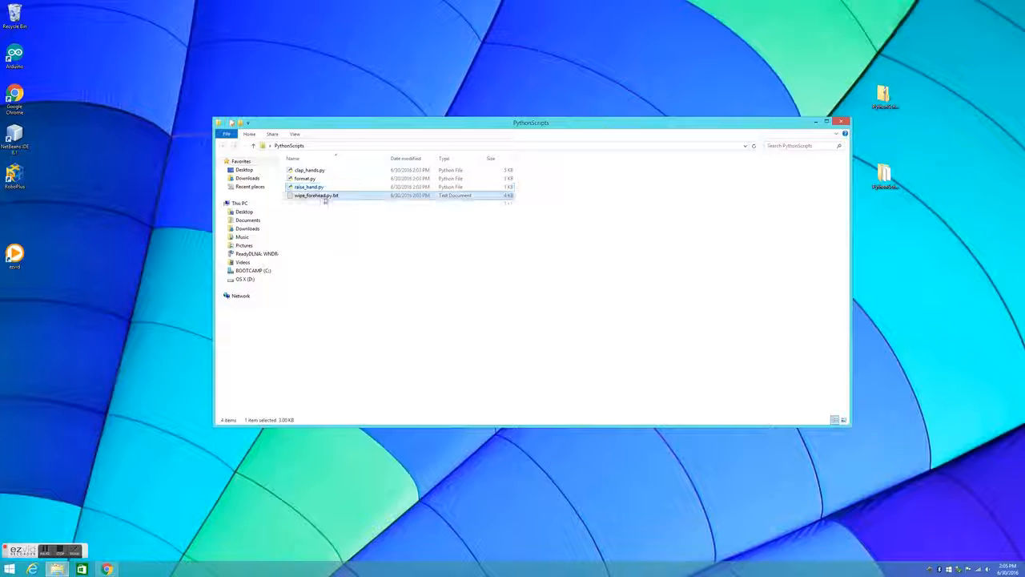
{"action": "right_click", "coordinate": [327, 197]}
{"action": "left_click", "coordinate": [369, 328]}
{"action": "key", "text": "End"}
{"action": "key", "text": "BackSpace"}
{"action": "key", "text": "BackSpace"}
{"action": "key", "text": "BackSpace"}
{"action": "key", "text": "BackSpace"}
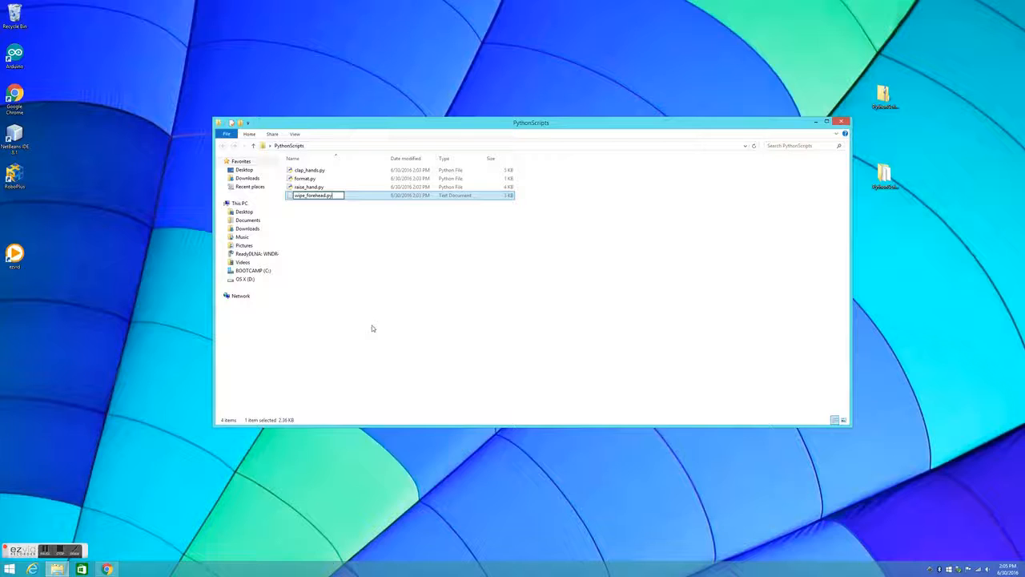
{"action": "key", "text": "Return"}
{"action": "key", "text": "Return"}
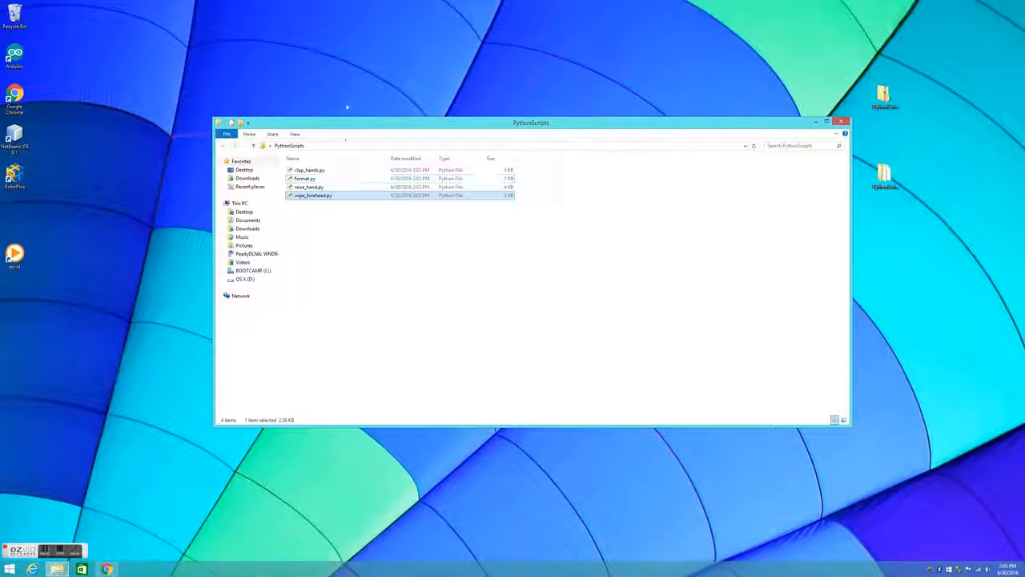
- Open format.py for editing in IDLE and place the text cursor in the first motion.setStiffnesses line
{"action": "left_click_drag", "start_coordinate": [352, 125], "coordinate": [412, 172]}
{"action": "left_click", "coordinate": [359, 227]}
{"action": "right_click", "coordinate": [360, 227]}
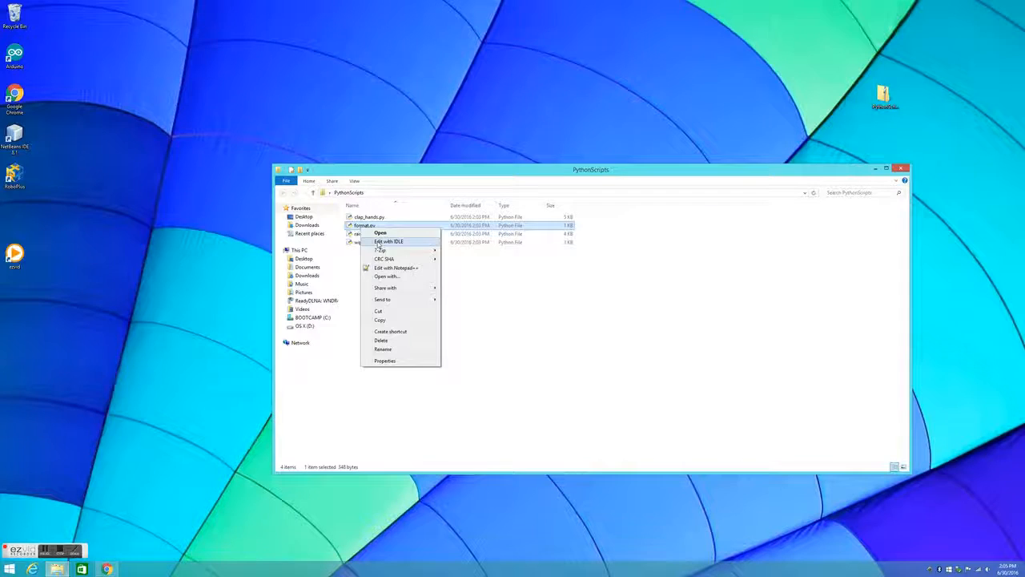
{"action": "left_click", "coordinate": [379, 243]}
{"action": "left_click_drag", "start_coordinate": [417, 307], "coordinate": [132, 59]}
{"action": "left_click", "coordinate": [315, 174]}
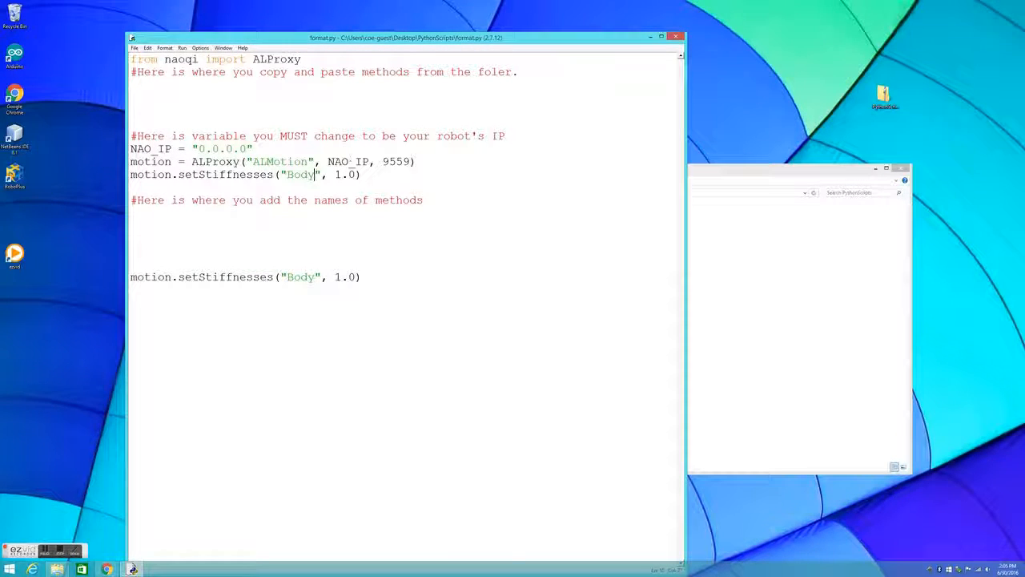